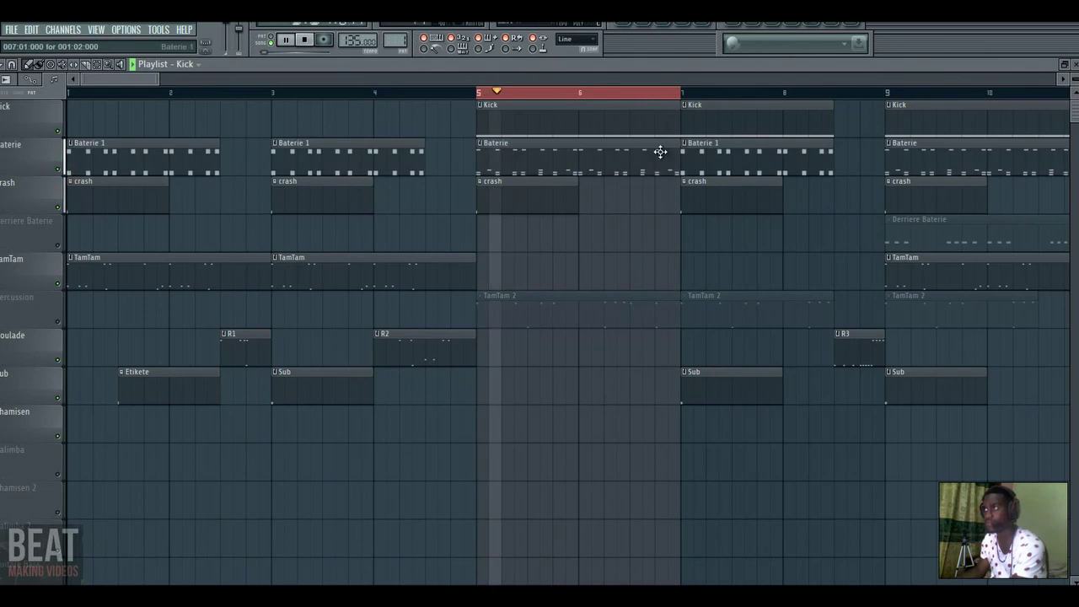
# Inspect the Hypersonic 2 notes of the Baterie pattern in the piano roll and stop playback
pyautogui.click(644, 28)
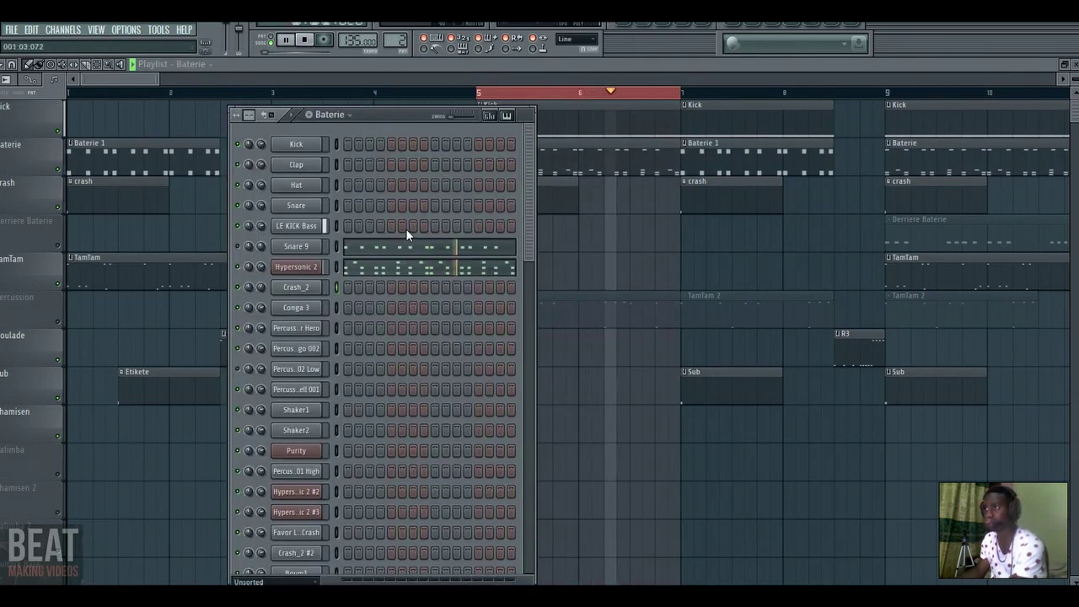
pyautogui.click(405, 266)
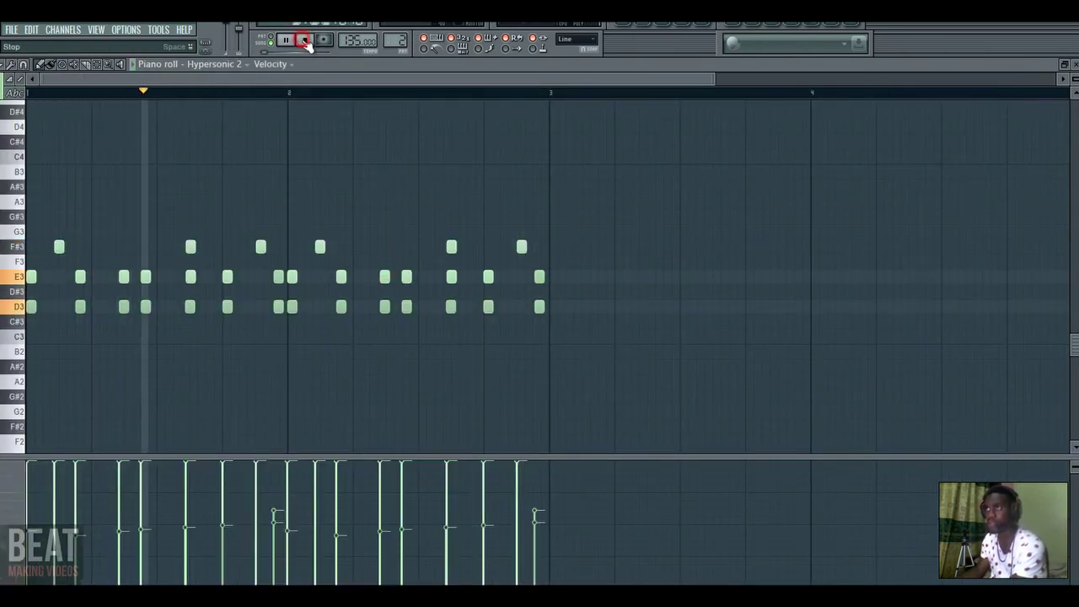
pyautogui.click(636, 23)
pyautogui.click(642, 27)
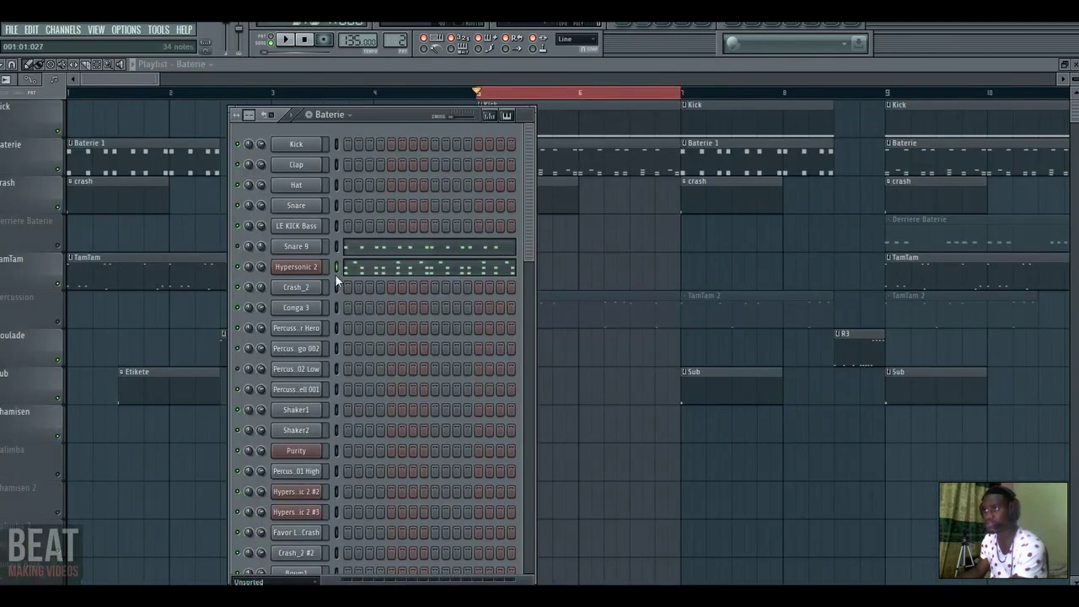
# View the Natural Drums patches in the Hypersonic 2 plugin and close the plugin
pyautogui.click(300, 268)
pyautogui.moveTo(501, 155); pyautogui.dragTo(538, 142)
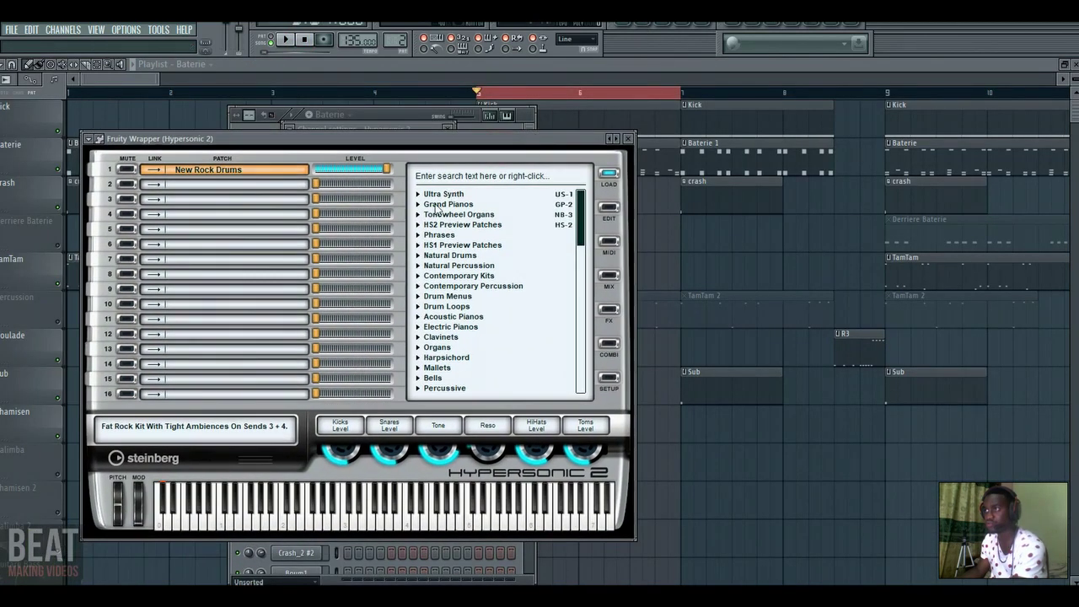
pyautogui.click(418, 255)
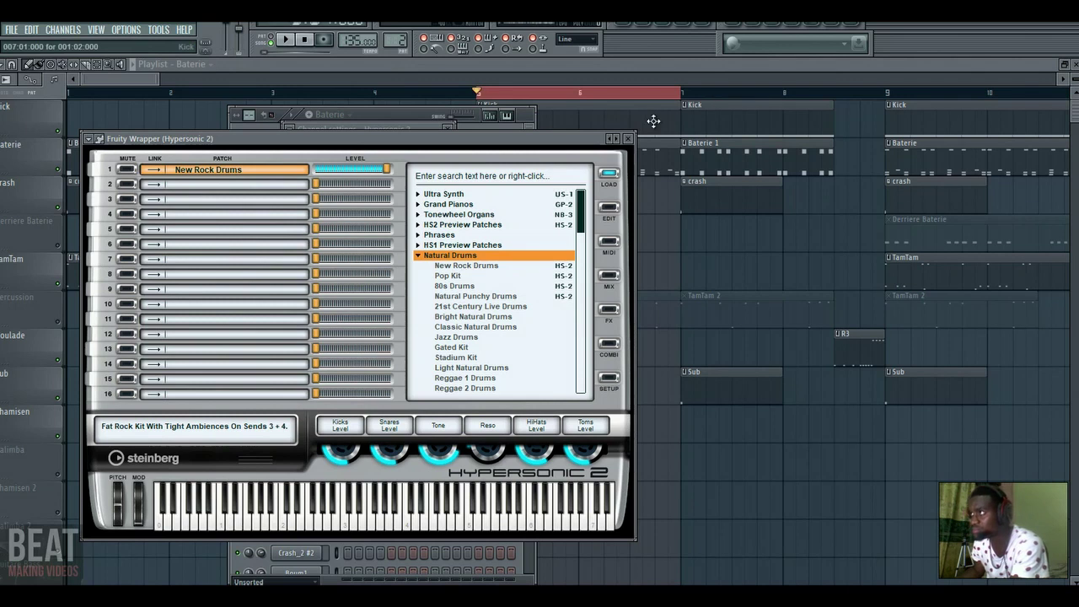
pyautogui.click(628, 137)
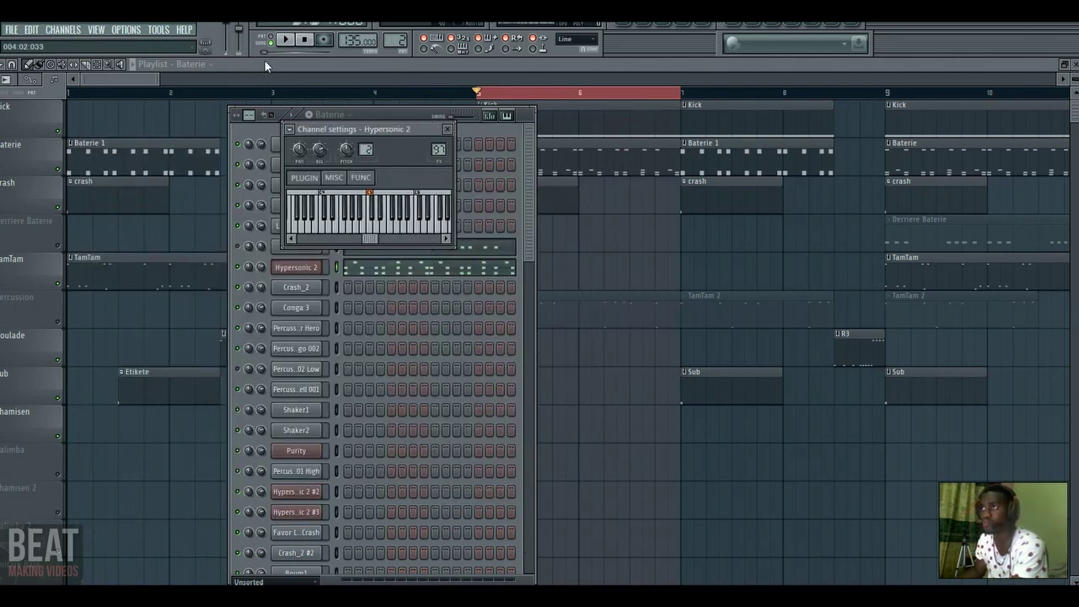
# Play the Hypersonic 2 drum pattern while viewing its full two bars in the piano roll, and return to the playlist
pyautogui.click(418, 268)
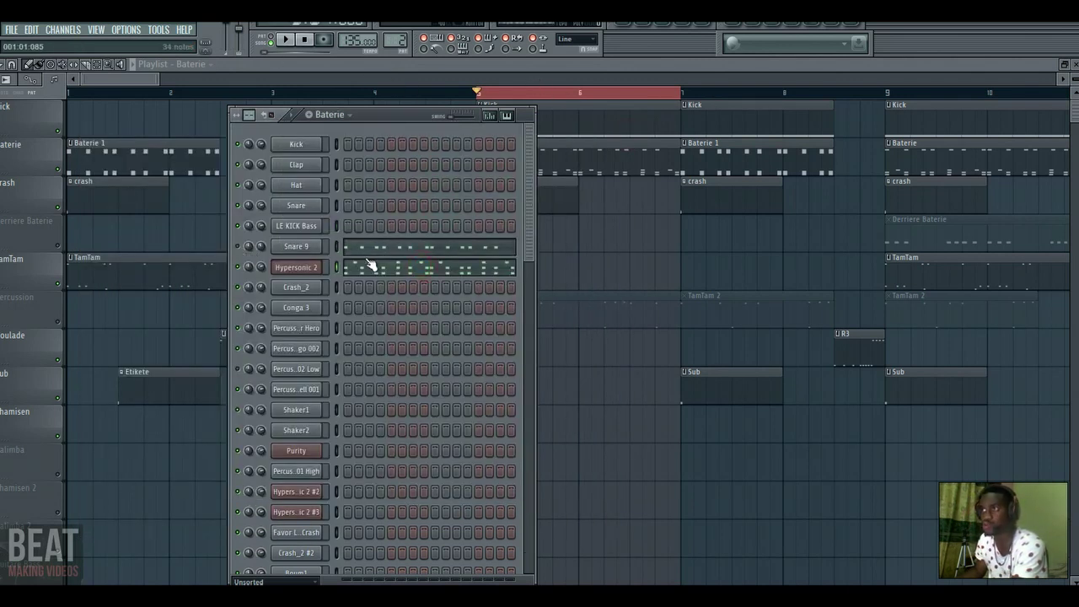
pyautogui.click(372, 267)
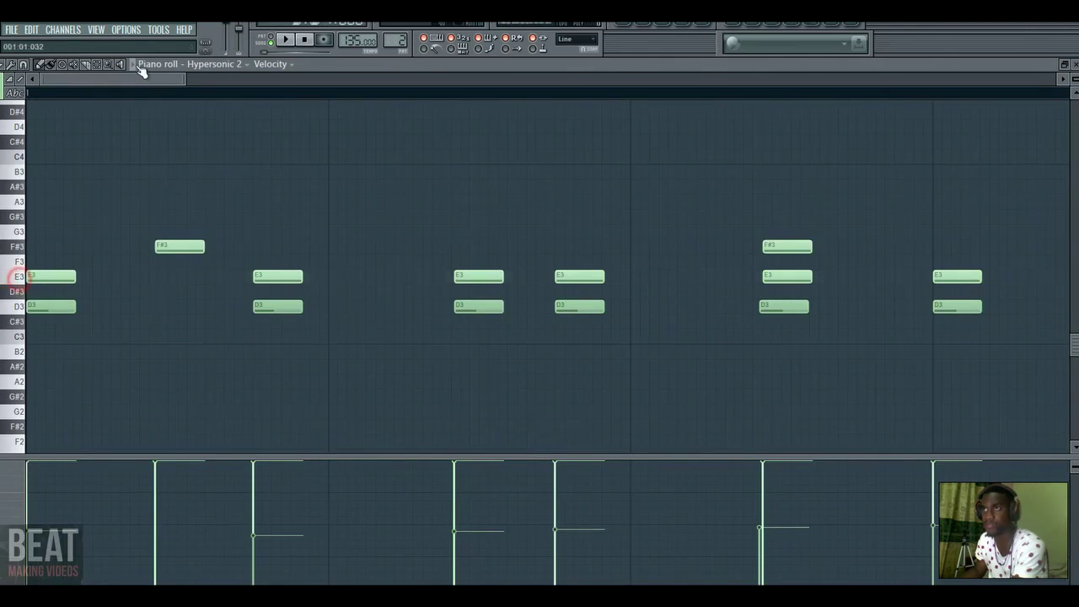
pyautogui.moveTo(184, 80); pyautogui.dragTo(305, 80)
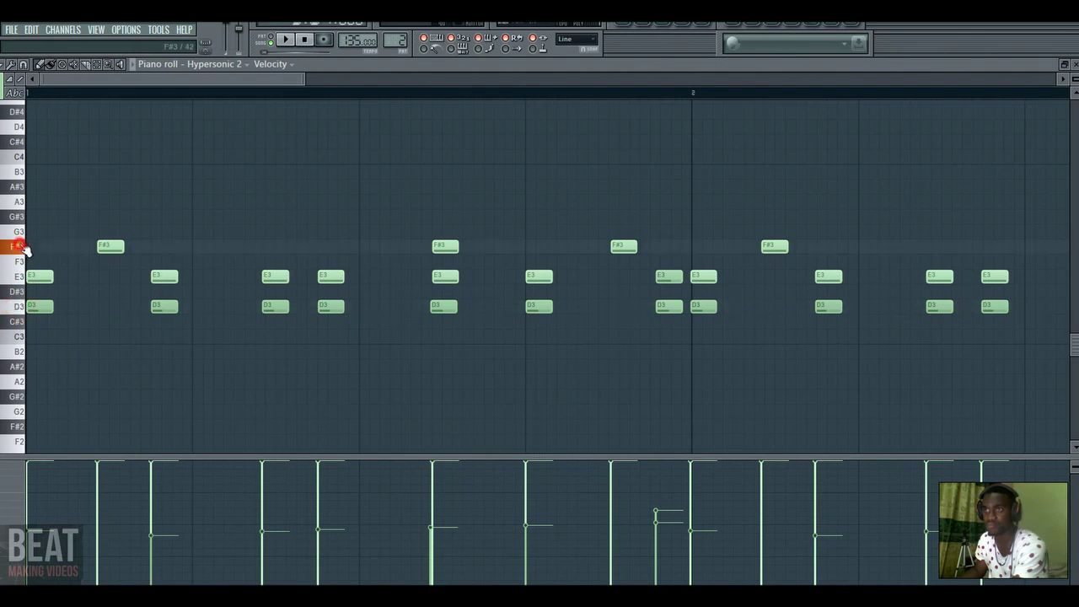
pyautogui.click(285, 41)
pyautogui.moveTo(305, 78); pyautogui.dragTo(445, 101)
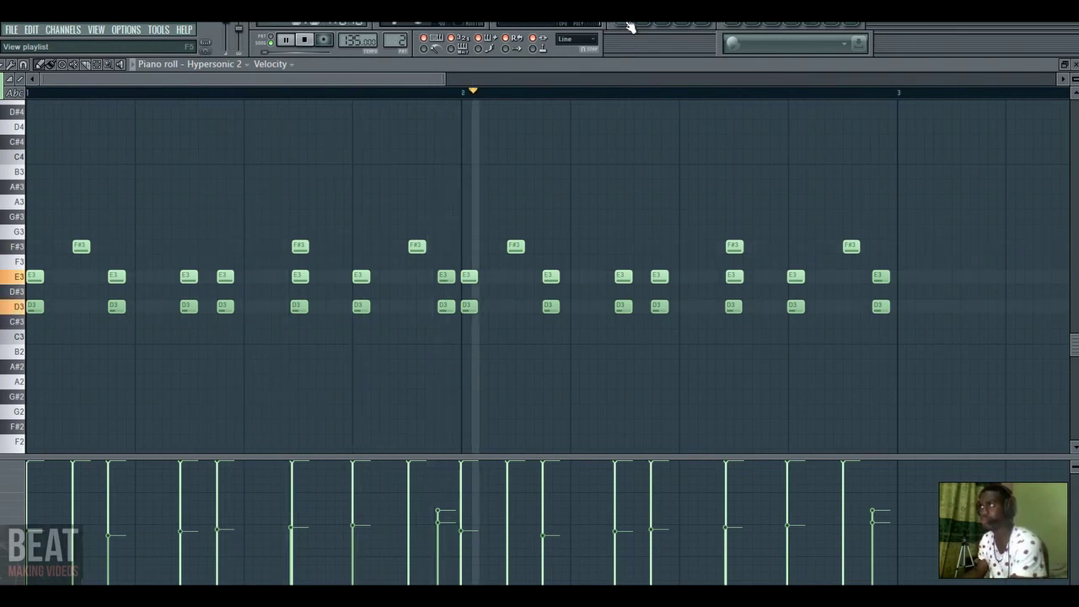
pyautogui.click(628, 26)
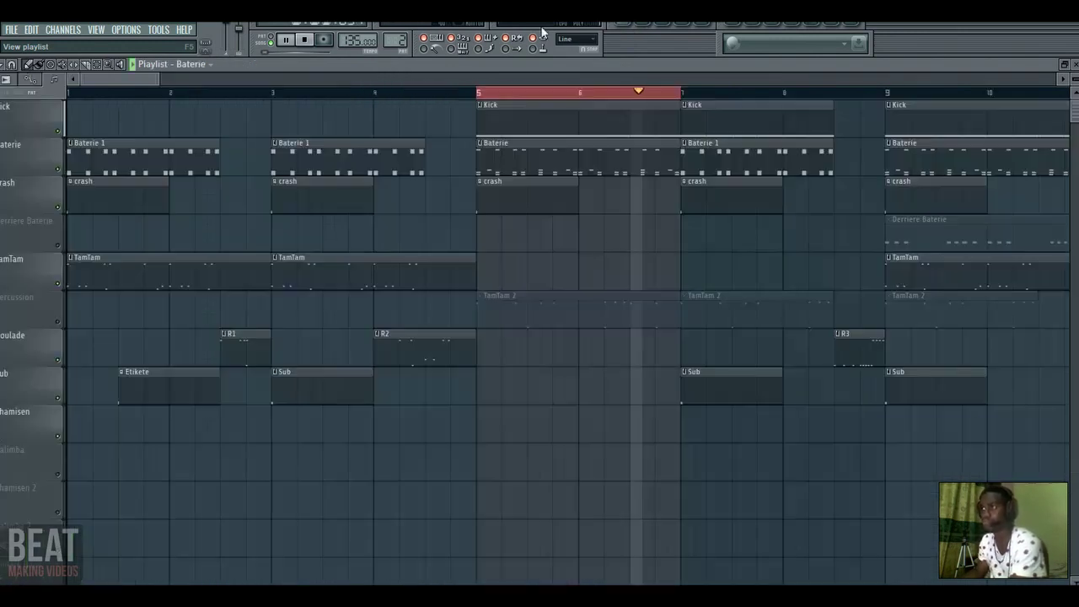
pyautogui.click(308, 40)
# Play back the looped section at bars 5 and 6 in the playlist
pyautogui.click(643, 28)
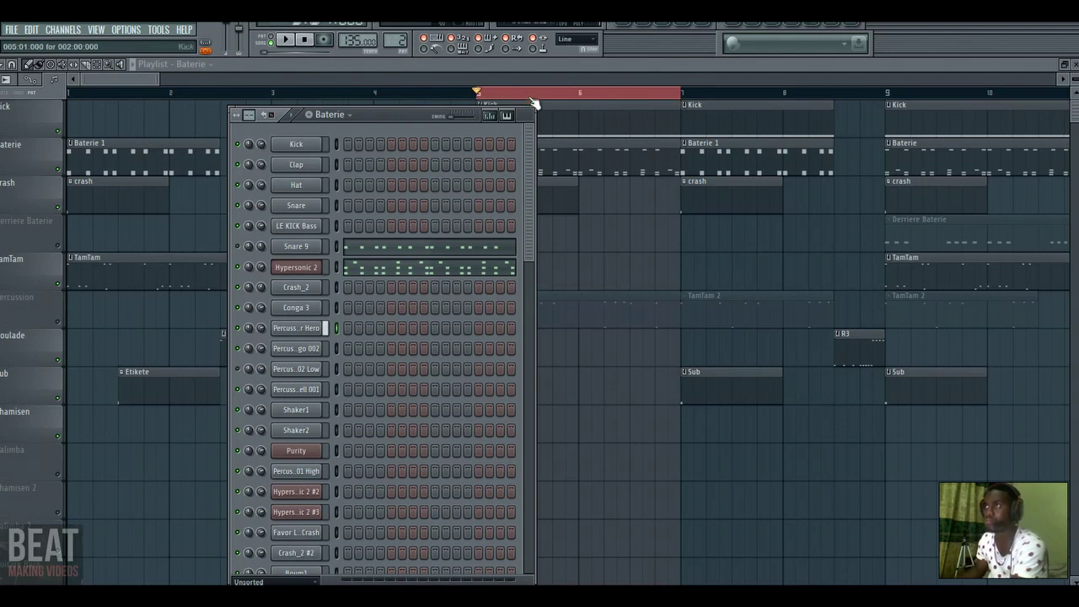
pyautogui.click(527, 64)
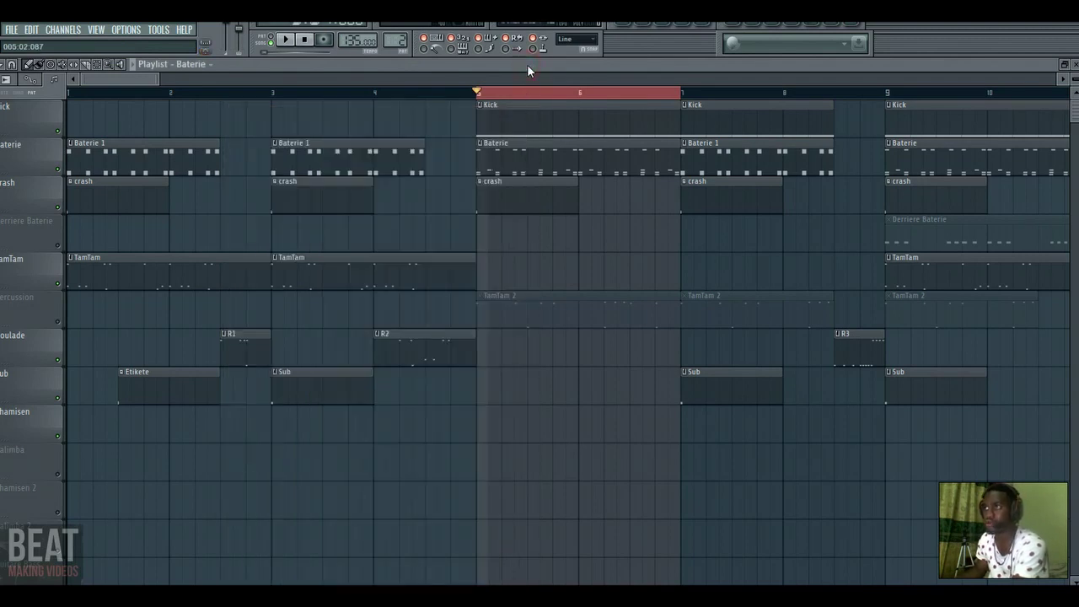
pyautogui.click(296, 44)
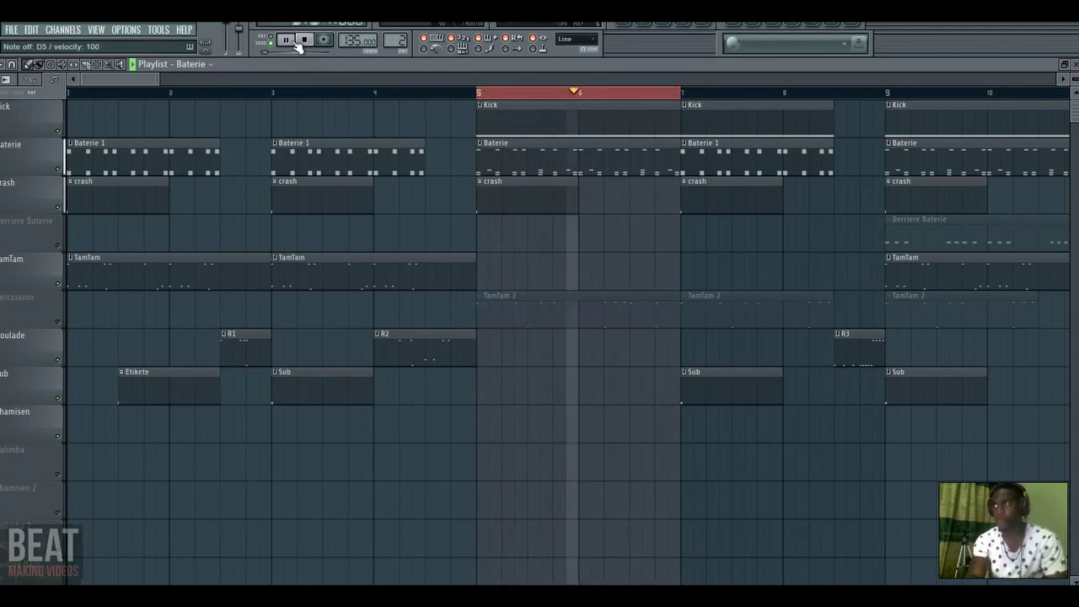
pyautogui.click(300, 41)
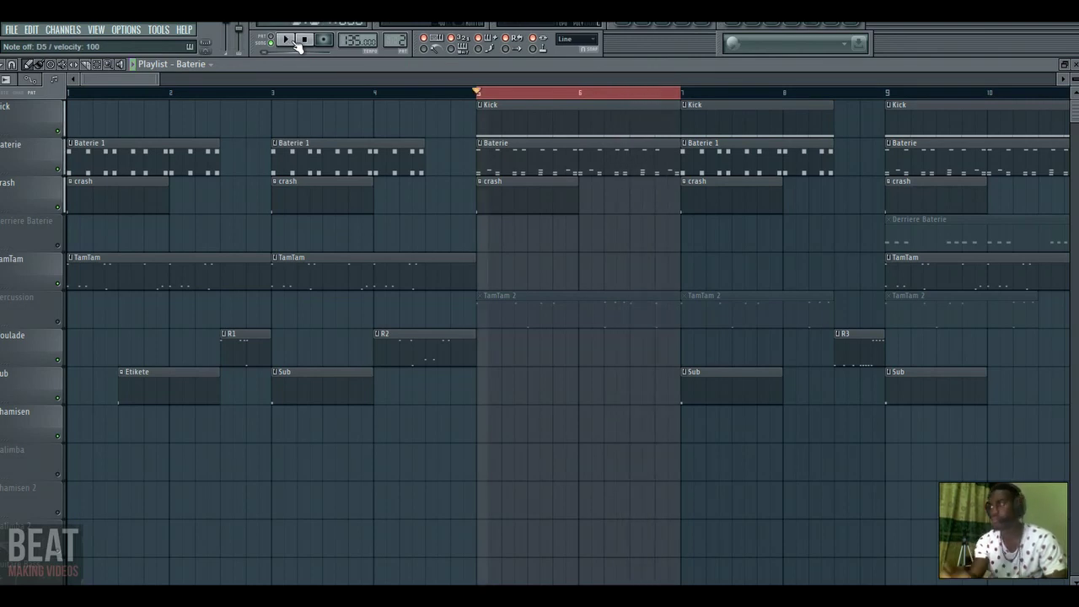
# Create a new empty pattern and name it "TAMATAM ;"
pyautogui.click(642, 25)
pyautogui.click(307, 115)
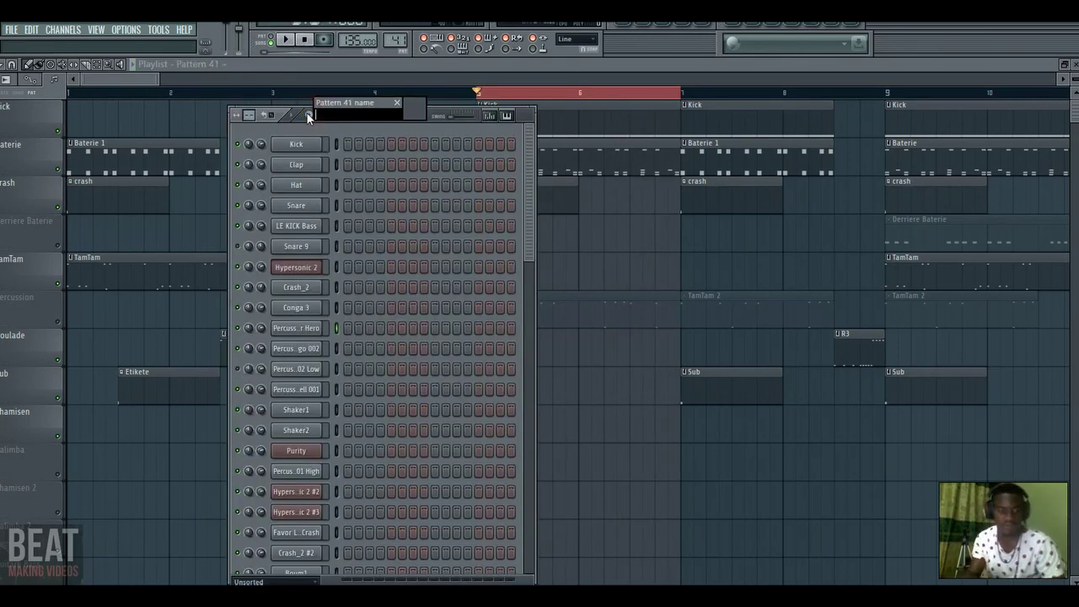
pyautogui.write('TAMATAM')
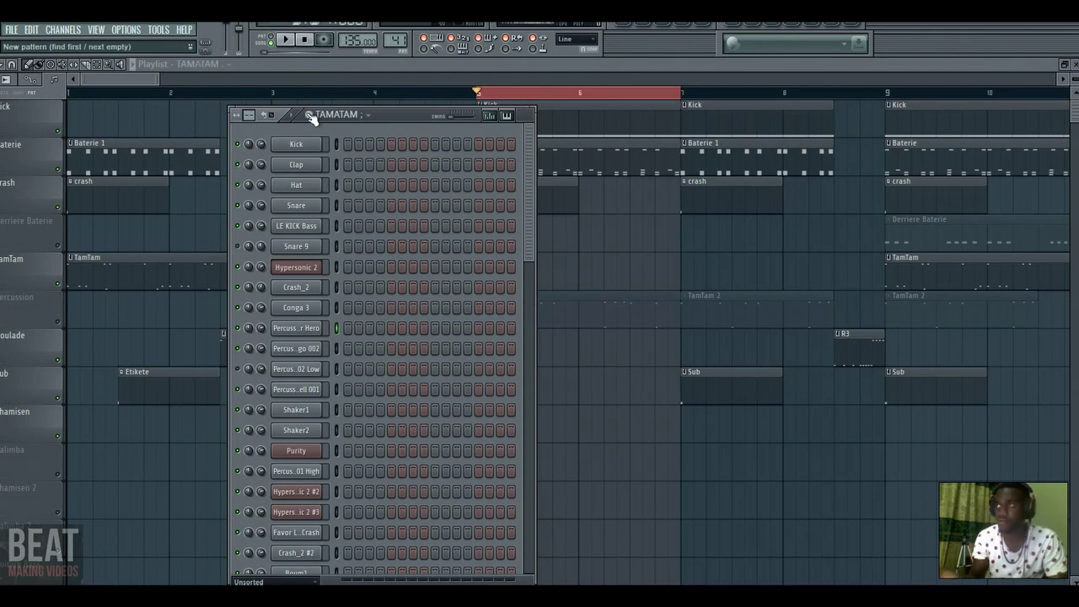
# Place the TAMATAM clip at bar 5 on the Kalimba track and record a two-bar bongo part into it
pyautogui.click(607, 502)
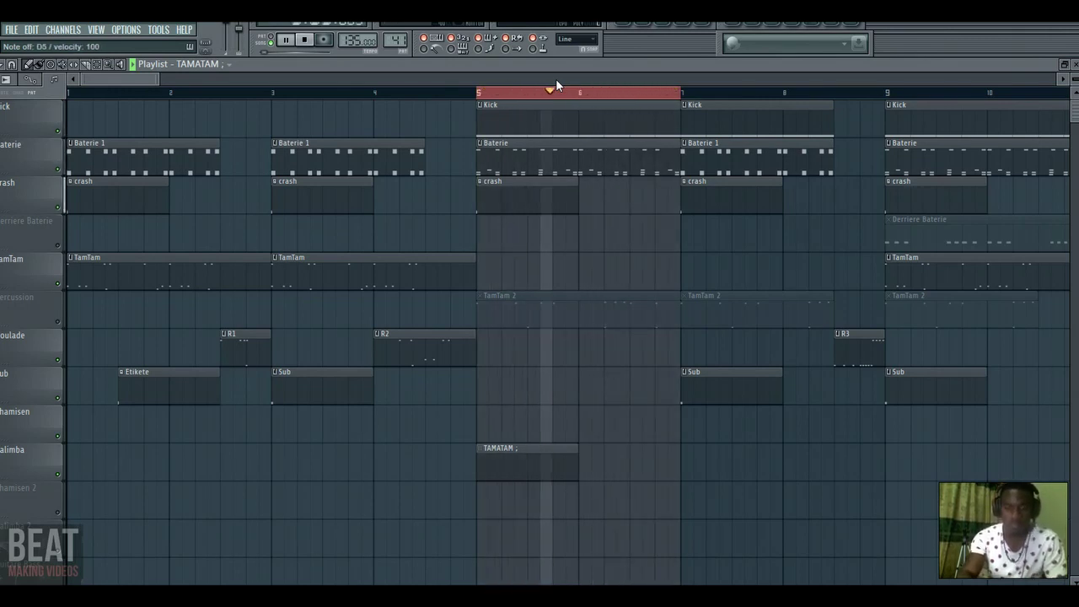
pyautogui.press('space')
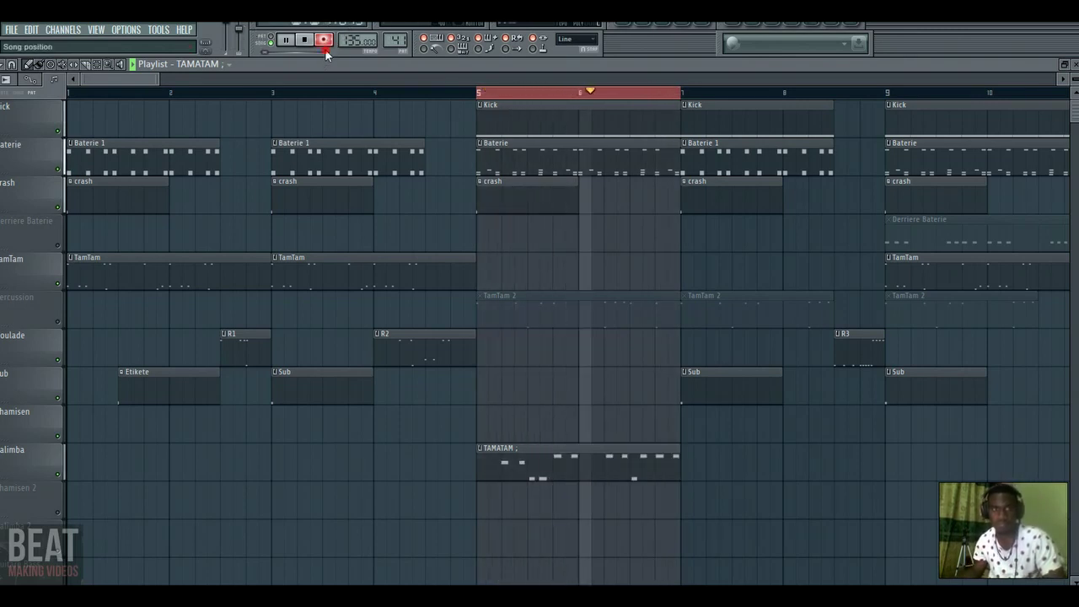
pyautogui.click(326, 40)
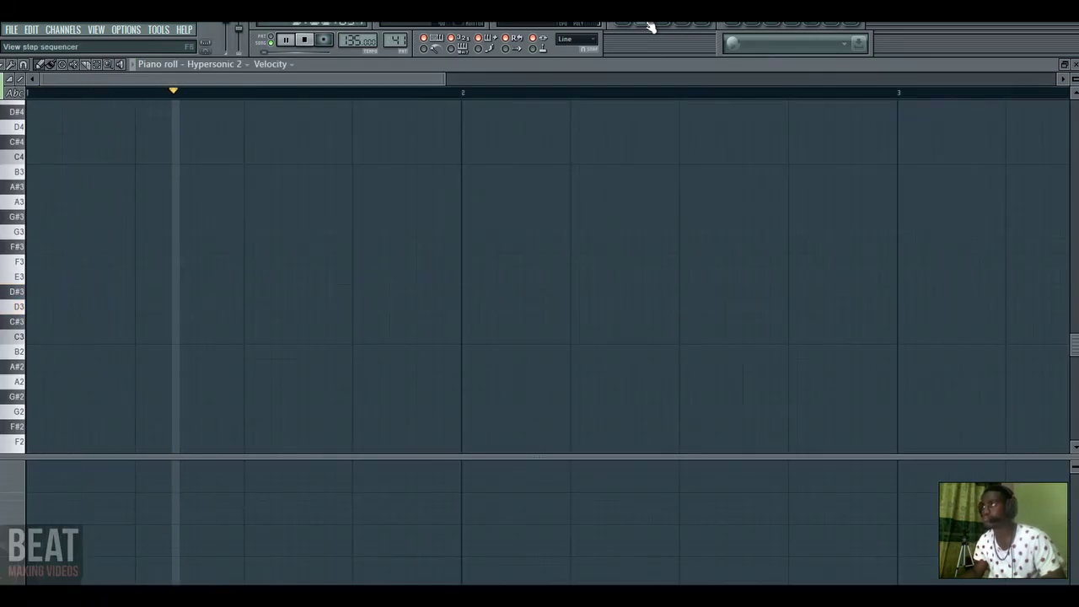
# Delete all first-bar notes of the Percussion Bongo 002 Super Hero channel in the TAMATAM pattern
pyautogui.press('F6')
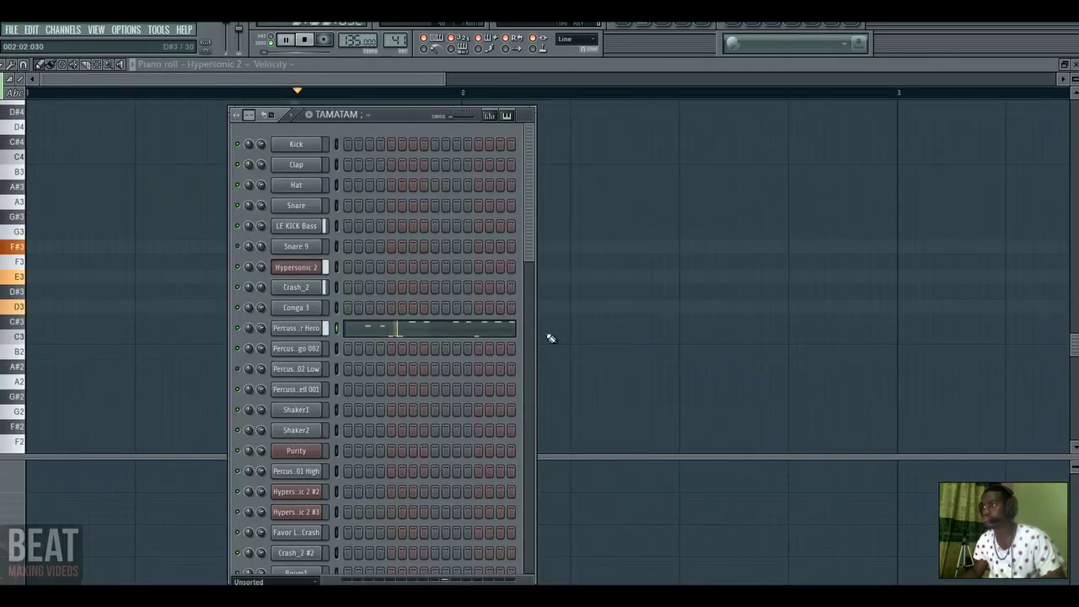
pyautogui.click(465, 337)
pyautogui.rightClick(280, 224)
pyautogui.rightClick(234, 223)
pyautogui.rightClick(142, 254)
pyautogui.rightClick(99, 254)
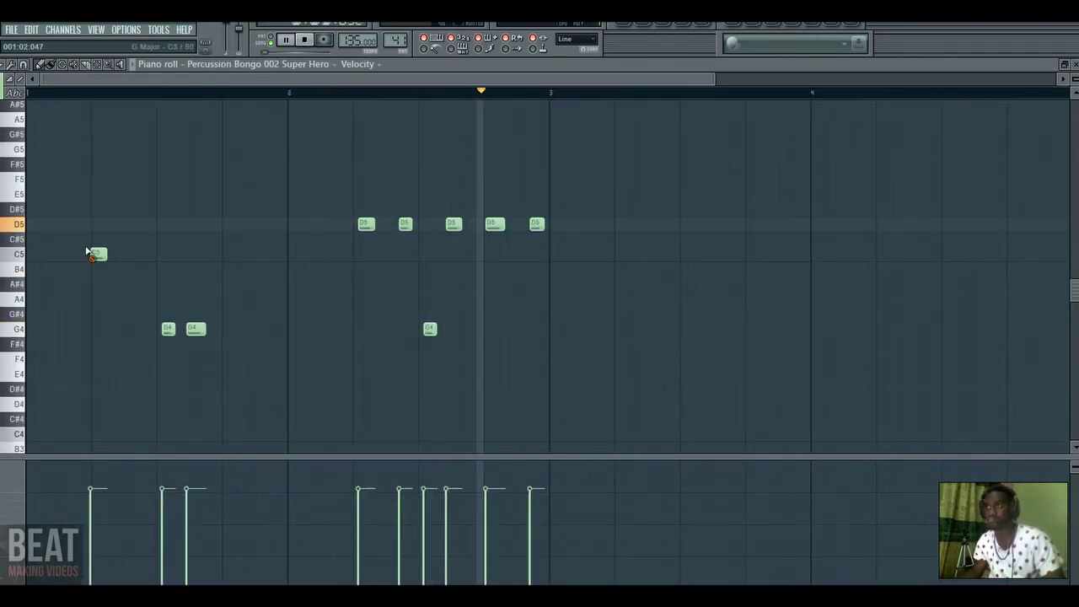
pyautogui.rightClick(196, 328)
pyautogui.rightClick(168, 328)
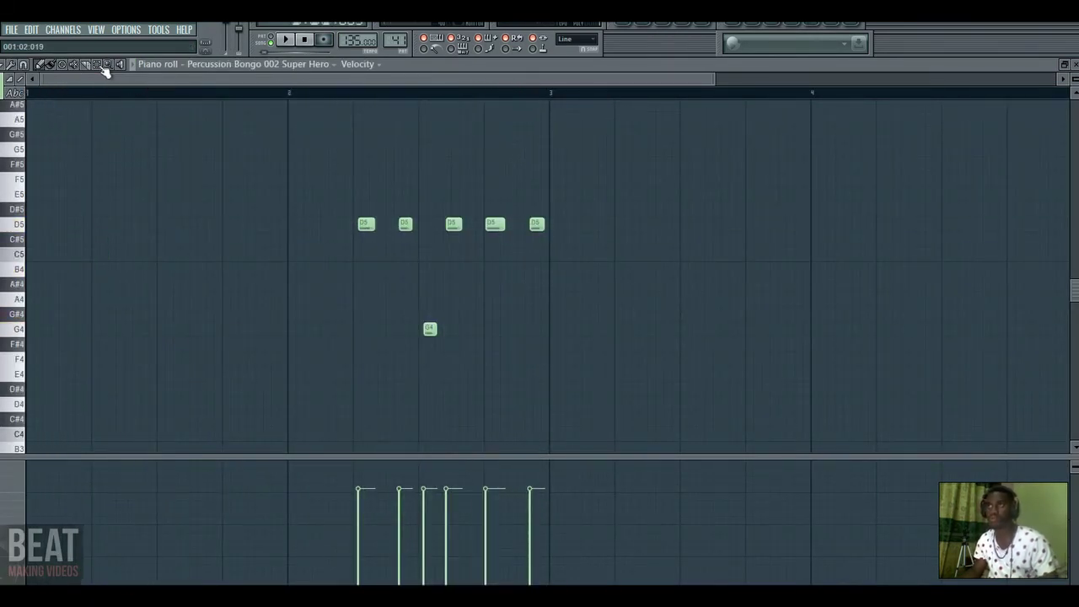
# Duplicate the second-bar bongo notes into the first bar, shift the copy slightly forward, and play it back
pyautogui.moveTo(337, 202); pyautogui.dragTo(568, 390)
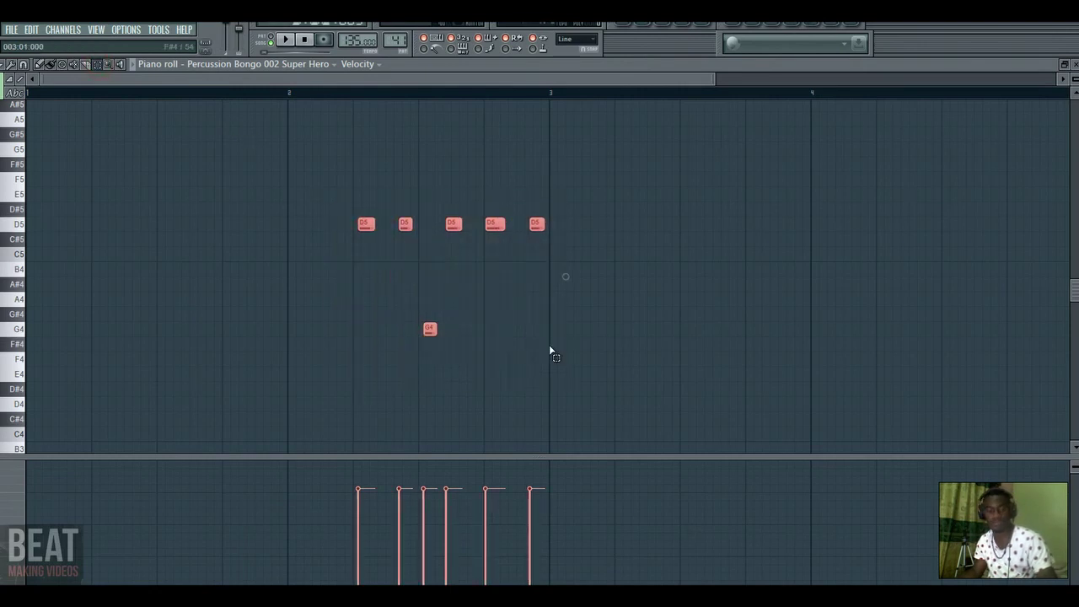
pyautogui.hotkey('ctrl', 'b')
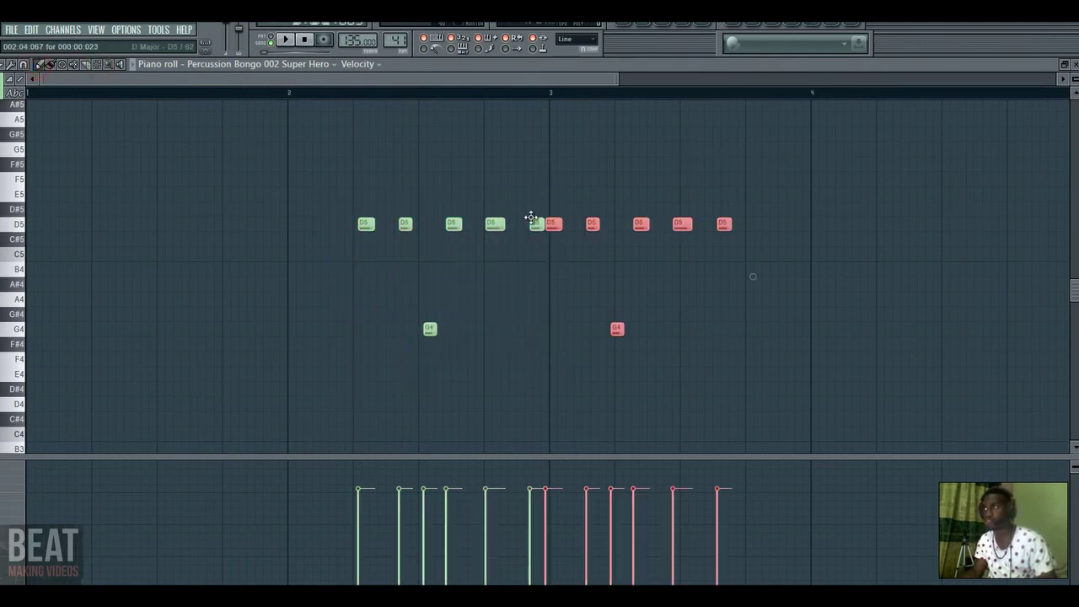
pyautogui.moveTo(752, 277); pyautogui.dragTo(234, 261)
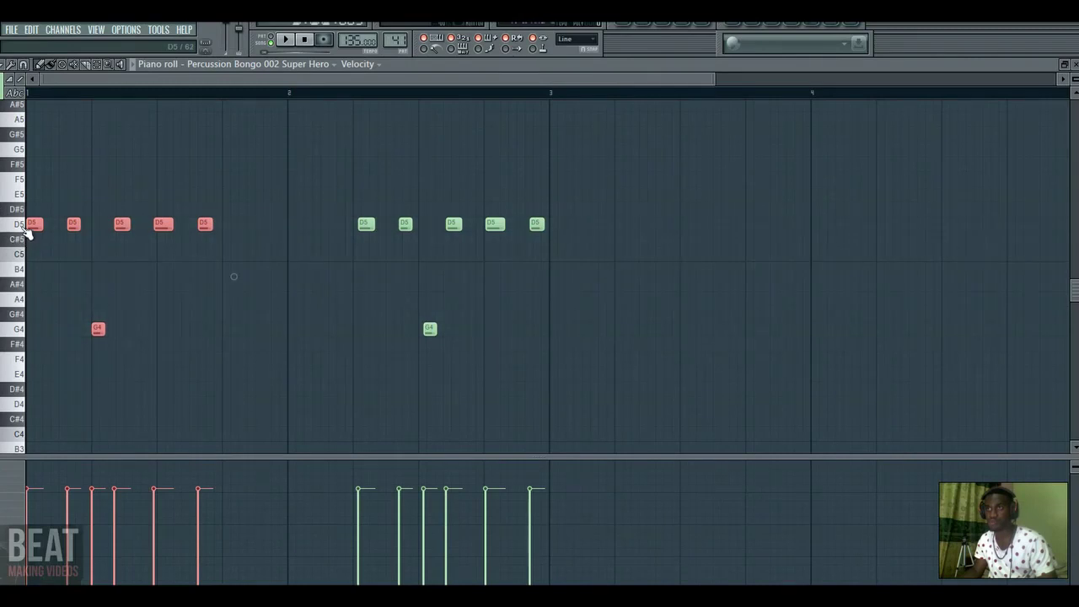
pyautogui.moveTo(28, 226); pyautogui.dragTo(53, 226)
pyautogui.press('space')
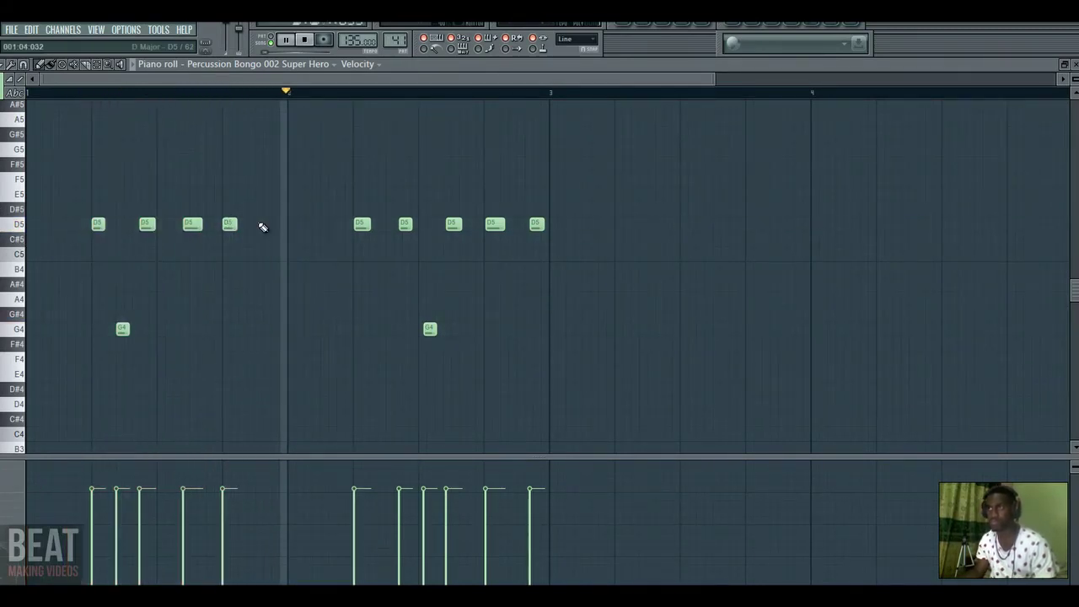
pyautogui.press('space')
pyautogui.press('space')
# Add a D5 note near the end of bar 1 and nudge the second-bar G4 note slightly earlier
pyautogui.moveTo(261, 223); pyautogui.dragTo(264, 224)
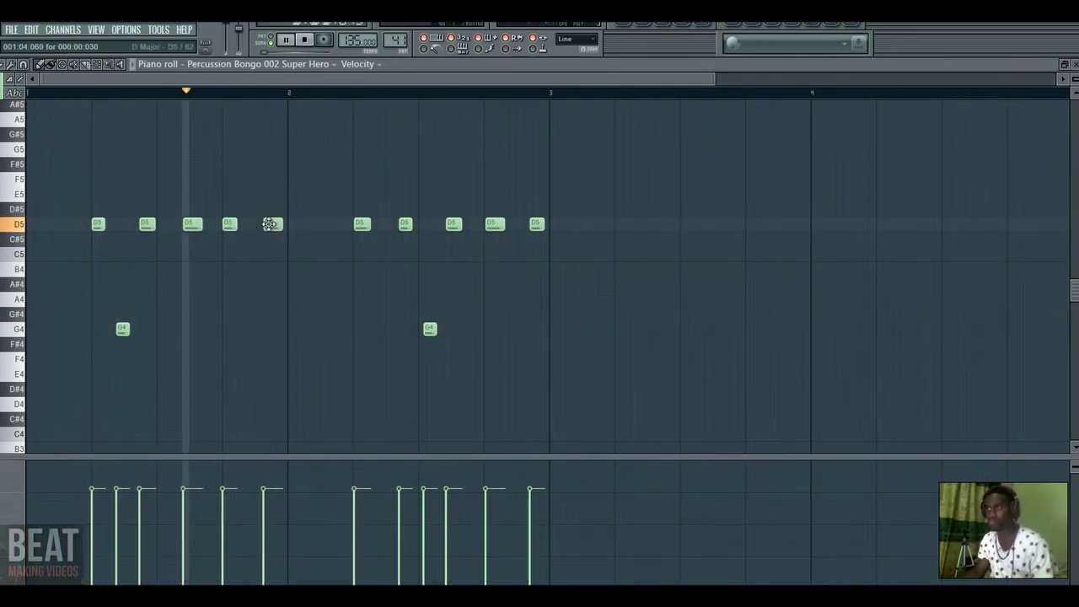
pyautogui.click(270, 223)
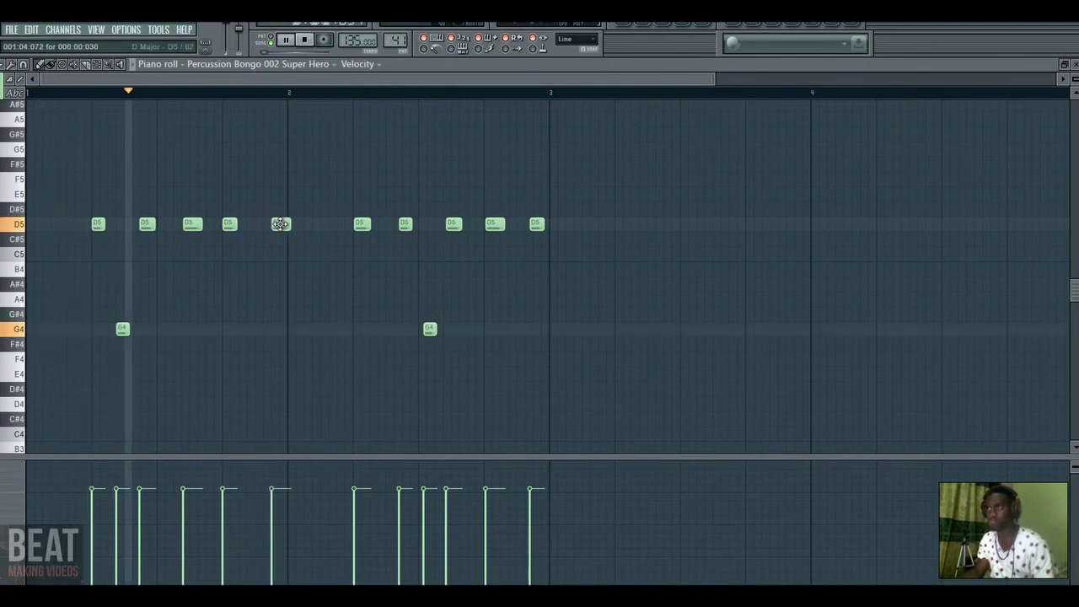
pyautogui.moveTo(276, 223); pyautogui.dragTo(280, 224)
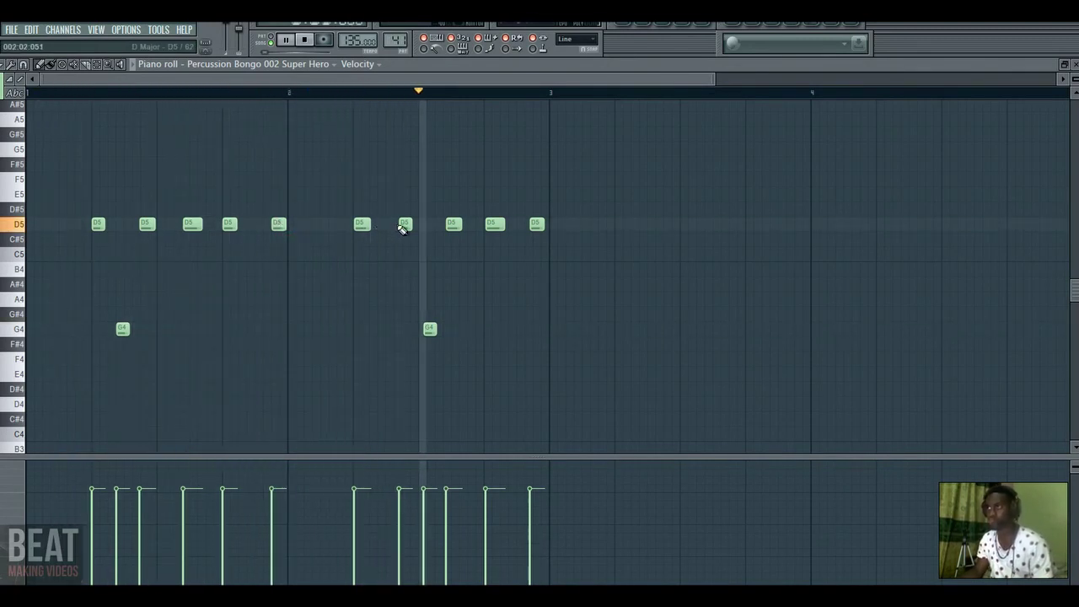
pyautogui.click(429, 327)
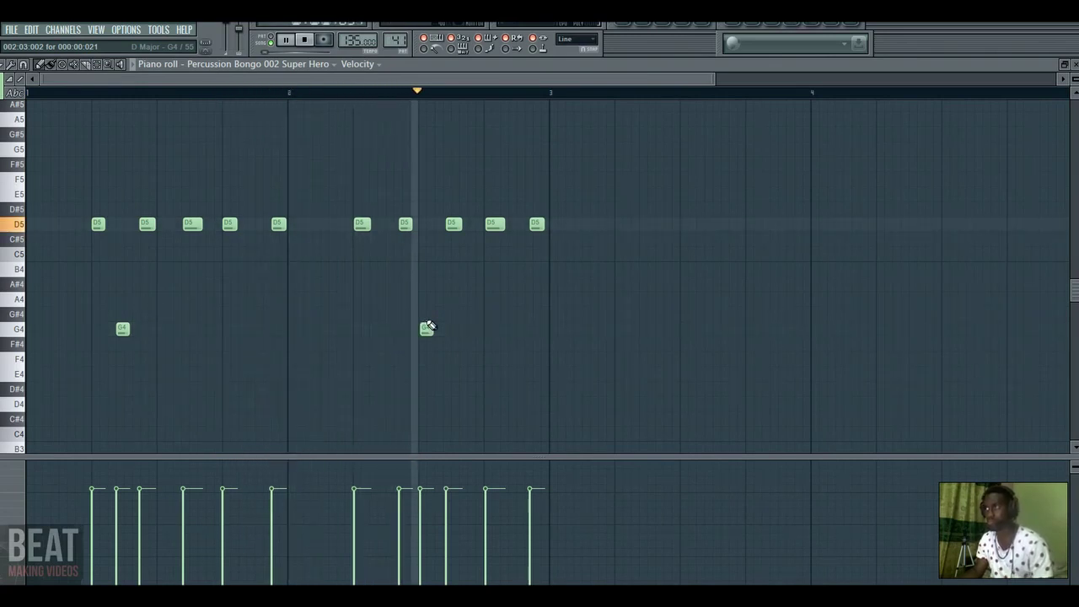
pyautogui.click(498, 224)
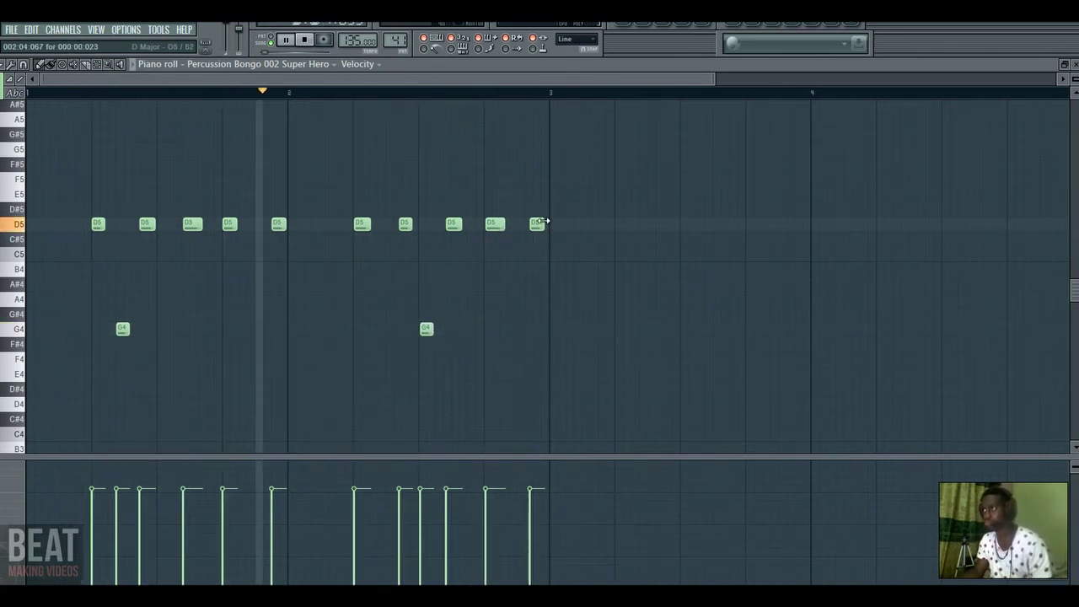
# Open the piano roll of the Percussion Bongo 002 channel and audition its C5 key
pyautogui.click(642, 25)
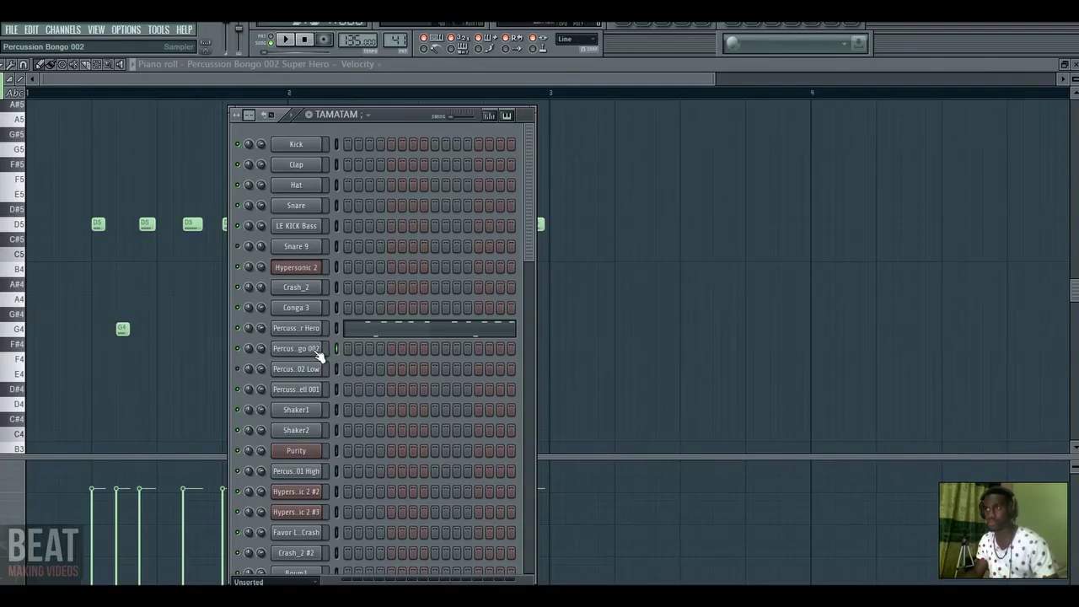
pyautogui.rightClick(323, 345)
pyautogui.click(336, 350)
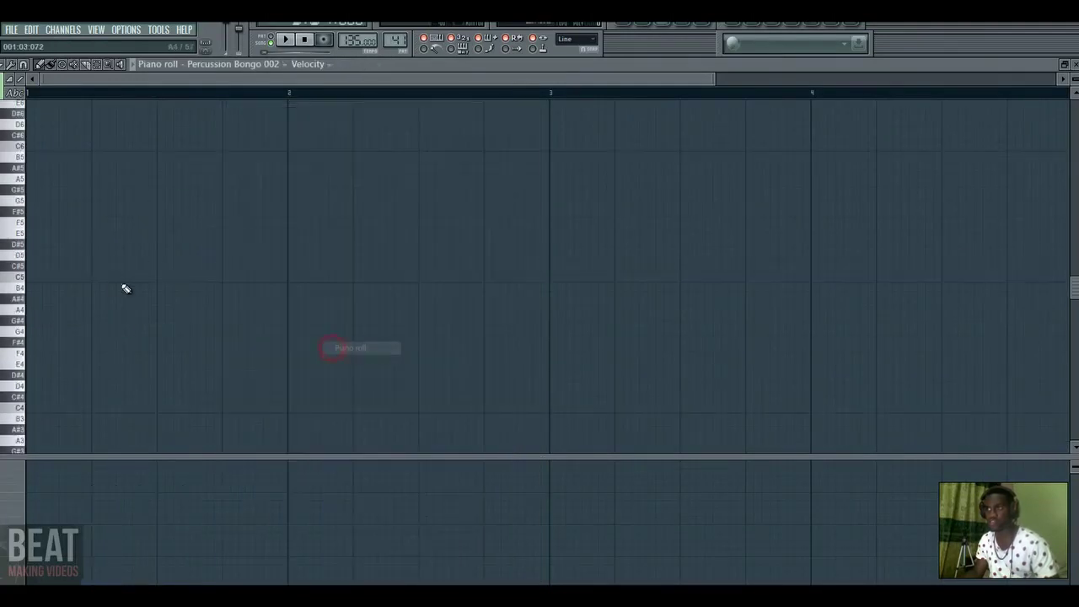
pyautogui.click(22, 281)
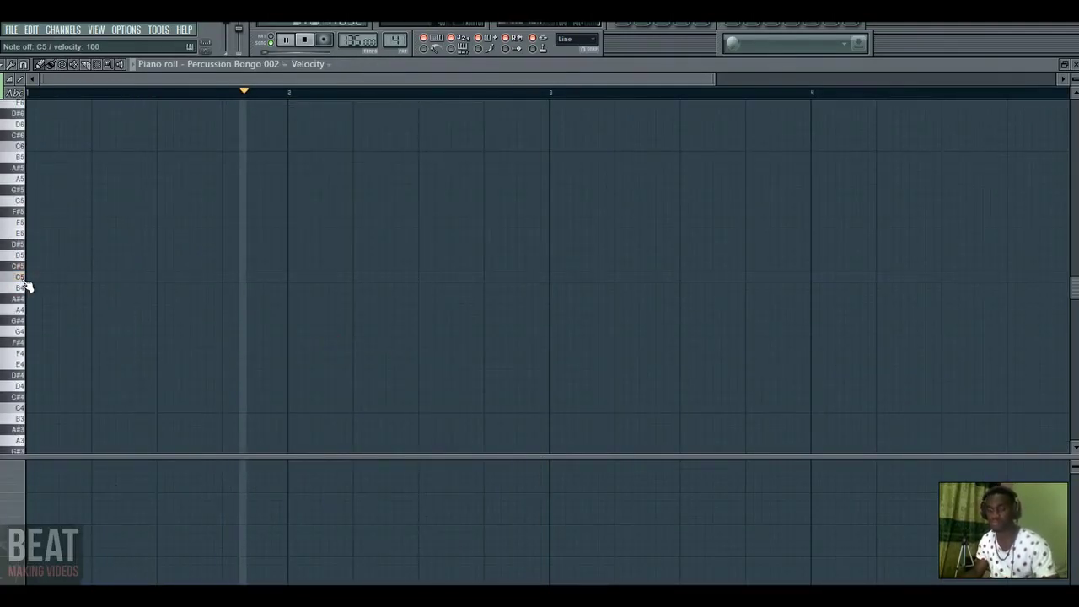
# Audition the Percussion Bongo 002 C5 key, select the Shaker channels in turn, and open Shaker2's piano roll
pyautogui.click(22, 280)
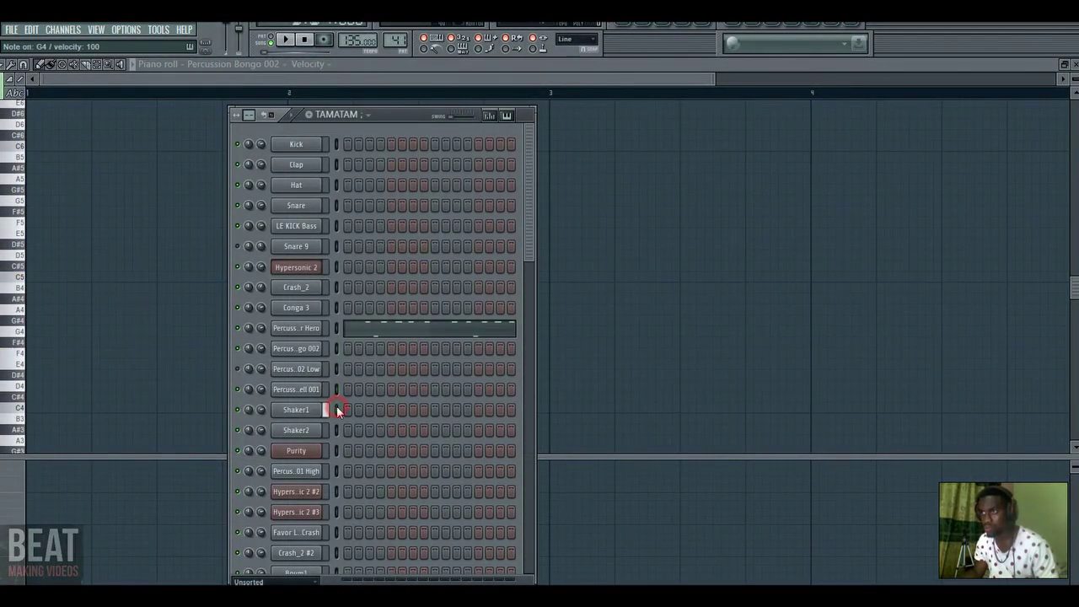
pyautogui.click(336, 409)
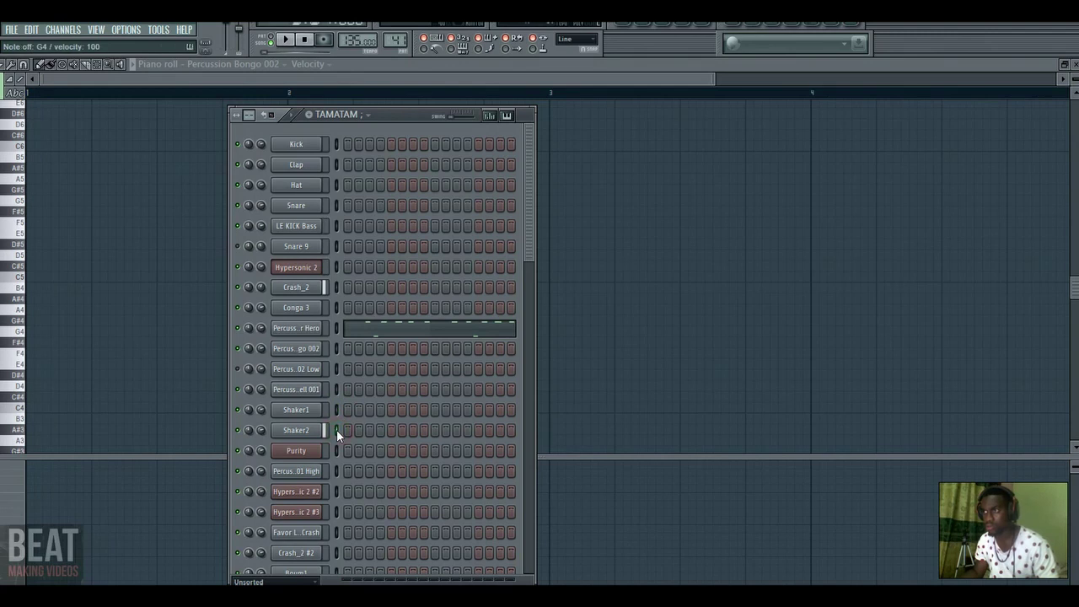
pyautogui.press('space')
pyautogui.rightClick(317, 431)
pyautogui.click(335, 391)
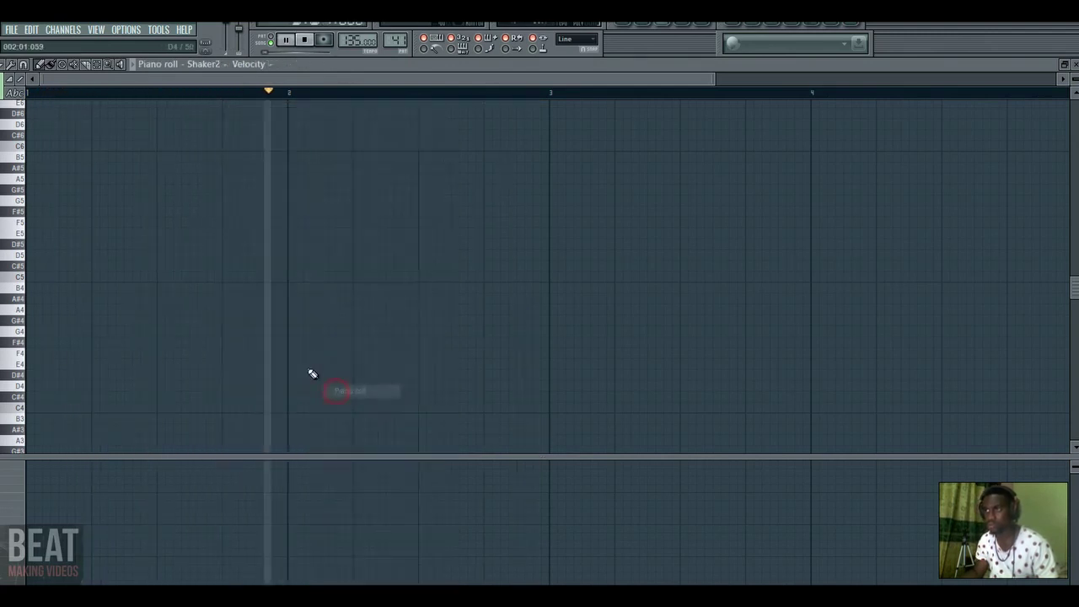
# Add Shaker2 C5 notes near the ends of bars 1 and 2, then return to the playlist
pyautogui.click(226, 277)
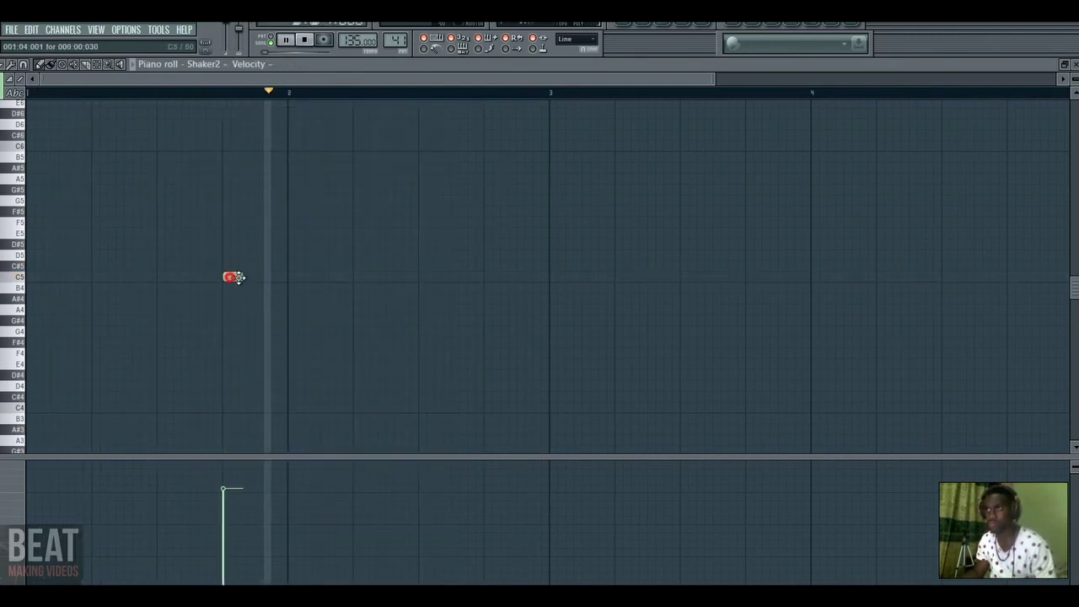
pyautogui.moveTo(254, 279); pyautogui.dragTo(252, 279)
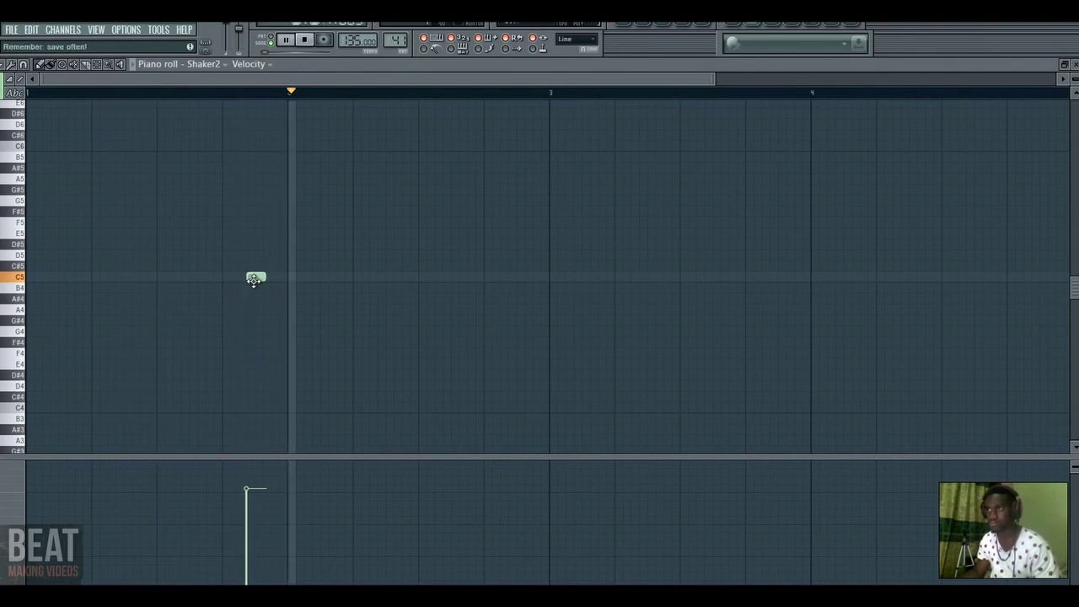
pyautogui.click(508, 278)
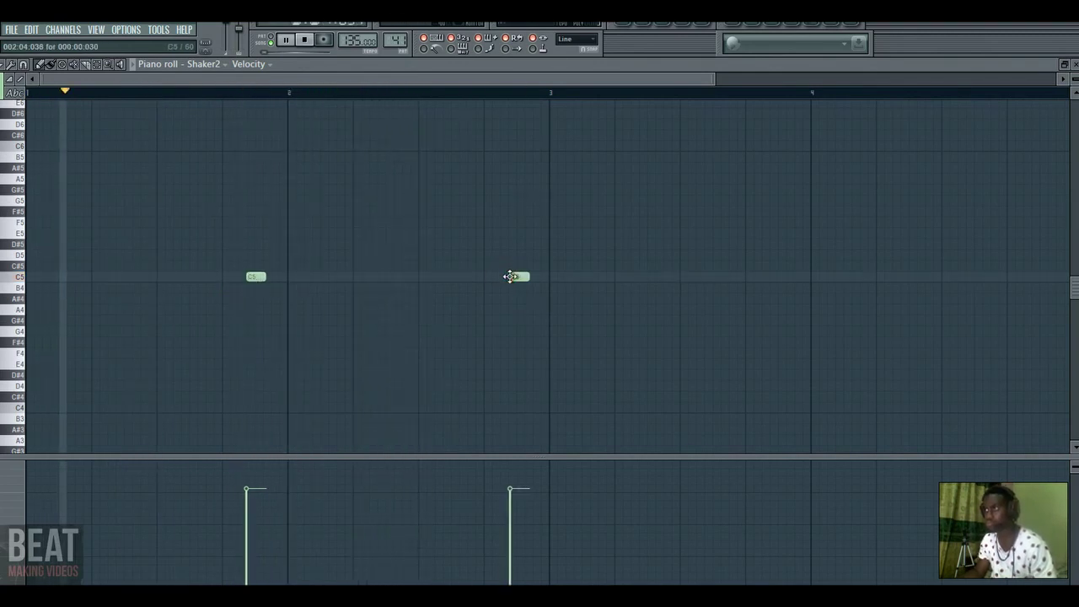
pyautogui.click(646, 29)
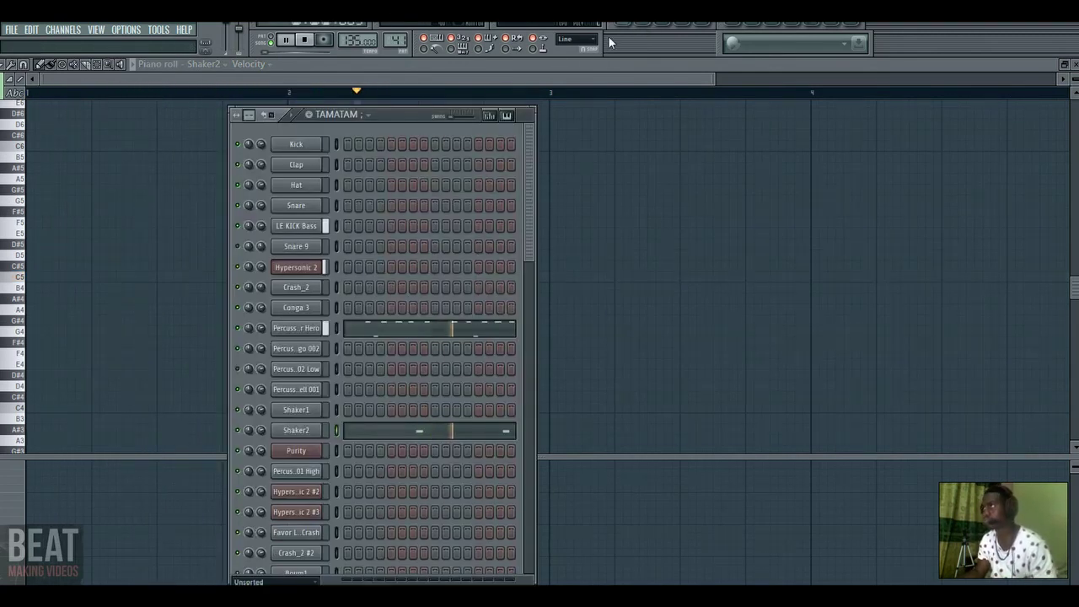
pyautogui.click(626, 26)
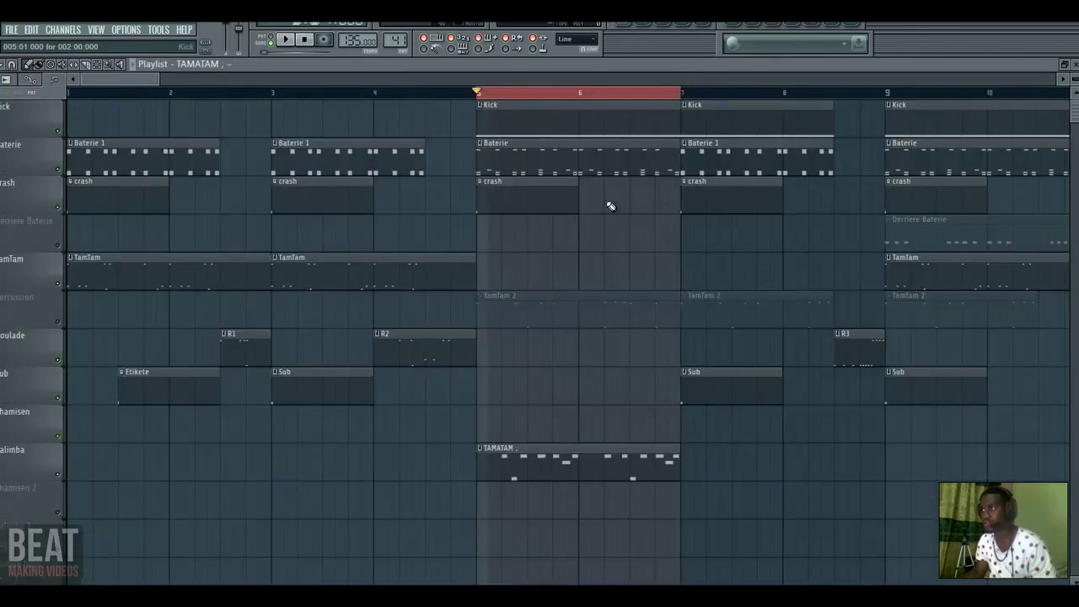
# Select the Hypersonic 2 #4 channel for live playing and mute the Kick track in the playlist
pyautogui.click(643, 28)
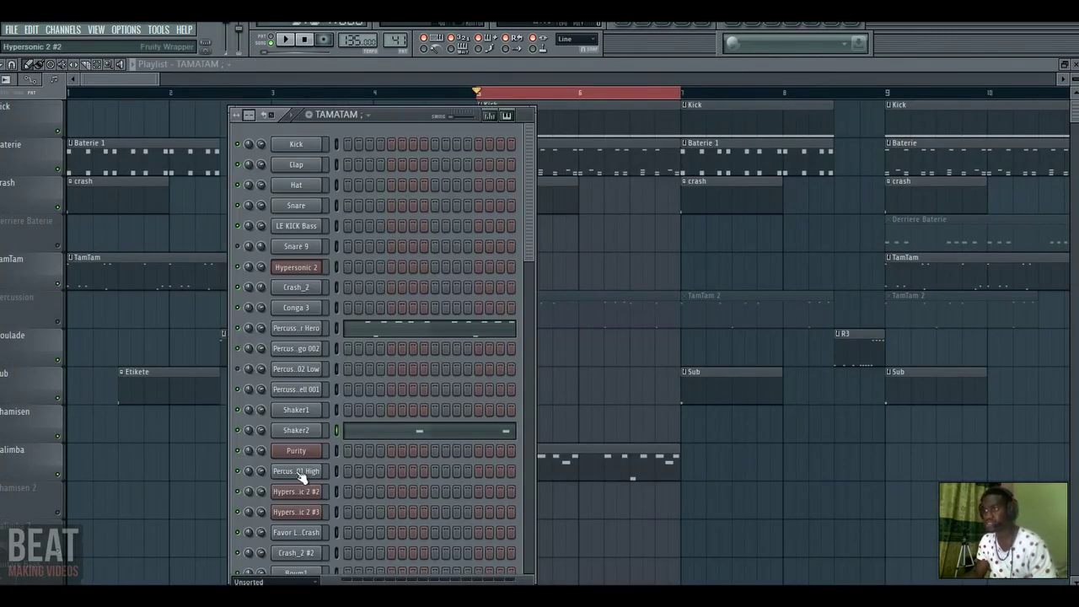
pyautogui.scroll(-3, 336, 506)
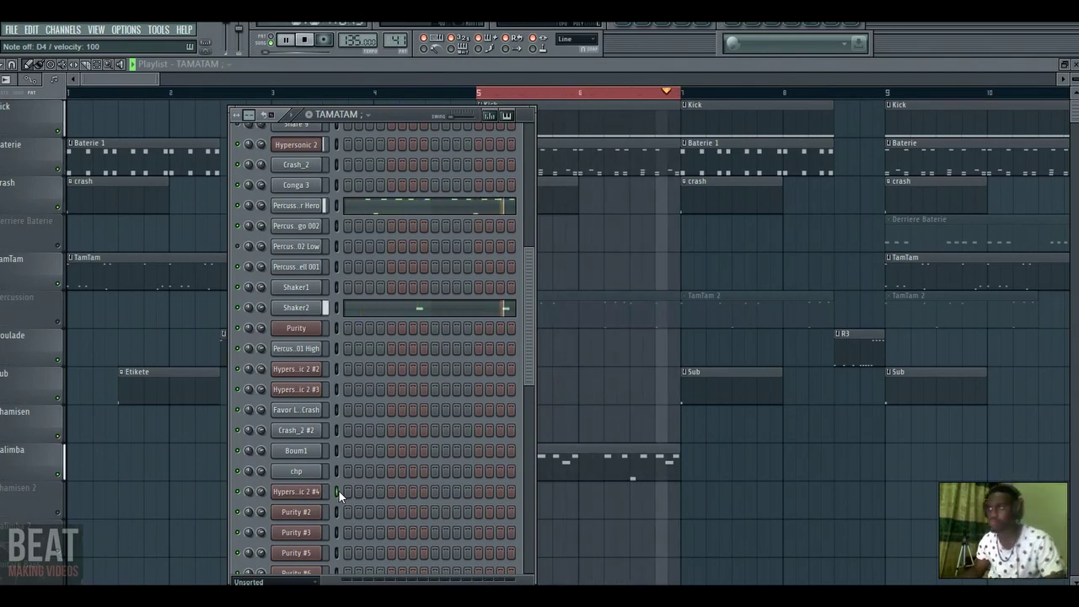
pyautogui.scroll(3, 475, 445)
pyautogui.press('F6')
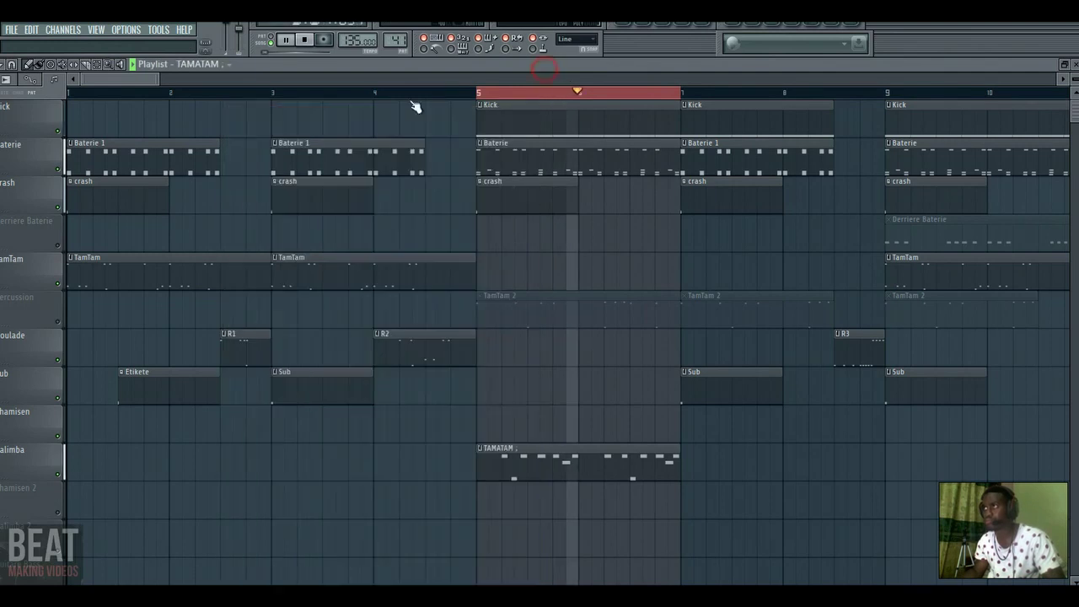
pyautogui.click(60, 132)
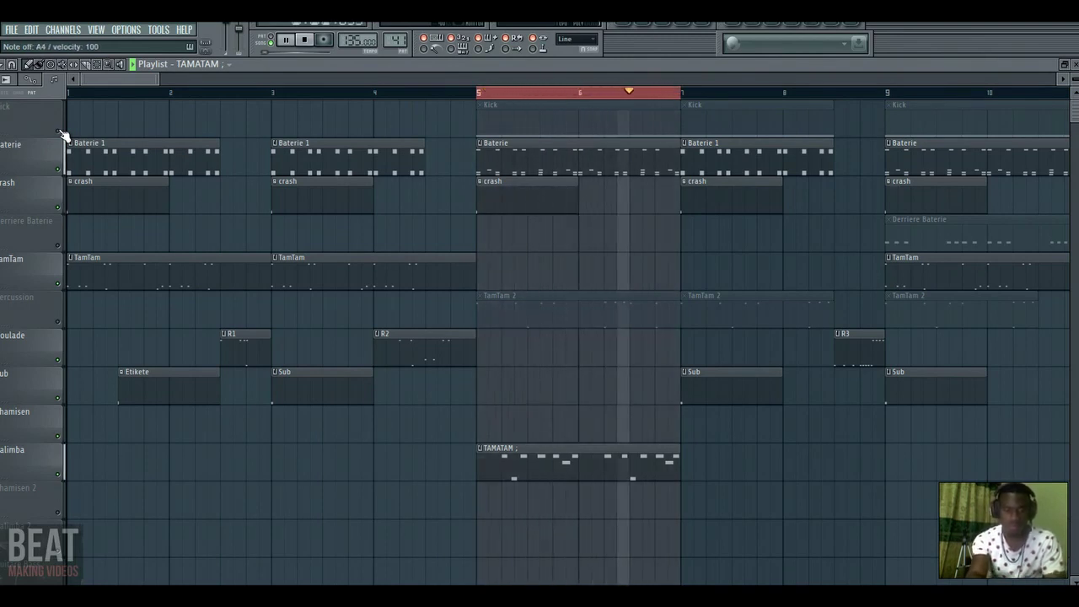
pyautogui.press('space')
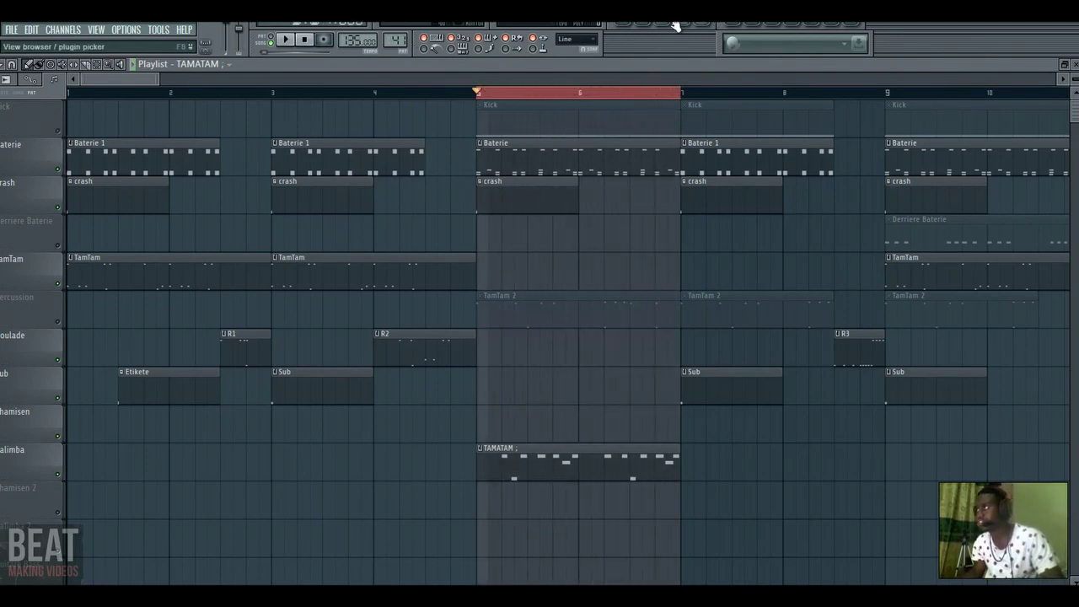
# Open the Hypersonic 2 #4 instrument and browse its Ethnic patches around Shamisen
pyautogui.click(648, 25)
pyautogui.scroll(-5, 360, 395)
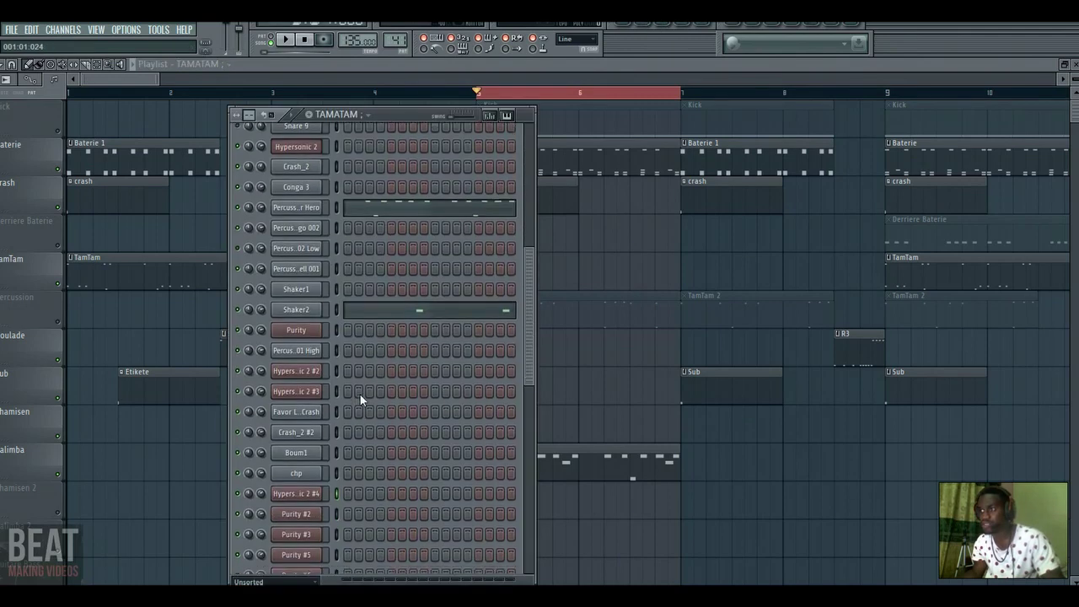
pyautogui.click(312, 367)
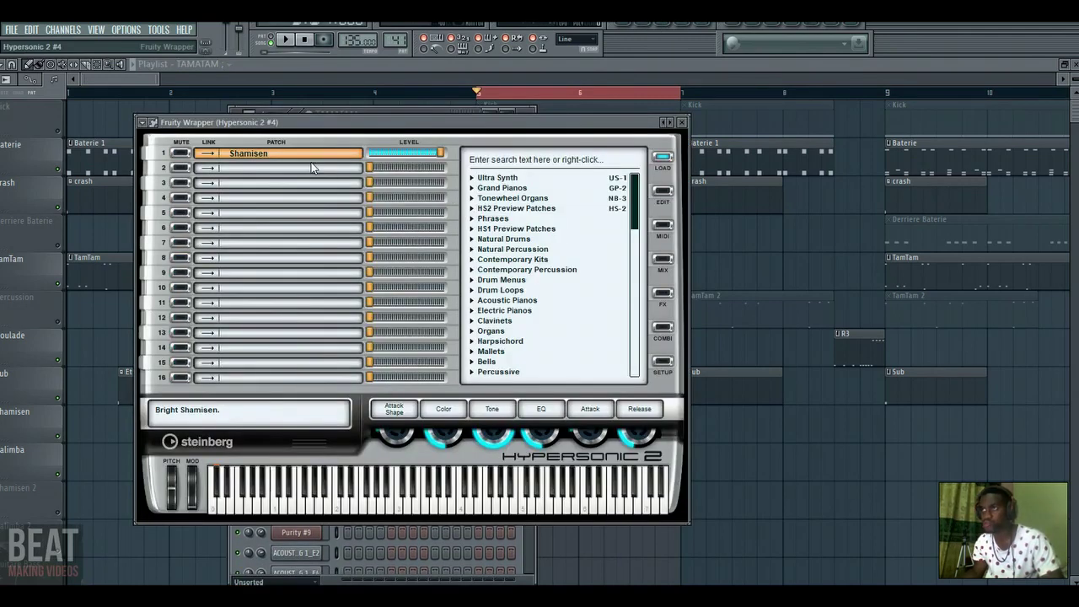
pyautogui.moveTo(640, 215); pyautogui.dragTo(638, 263)
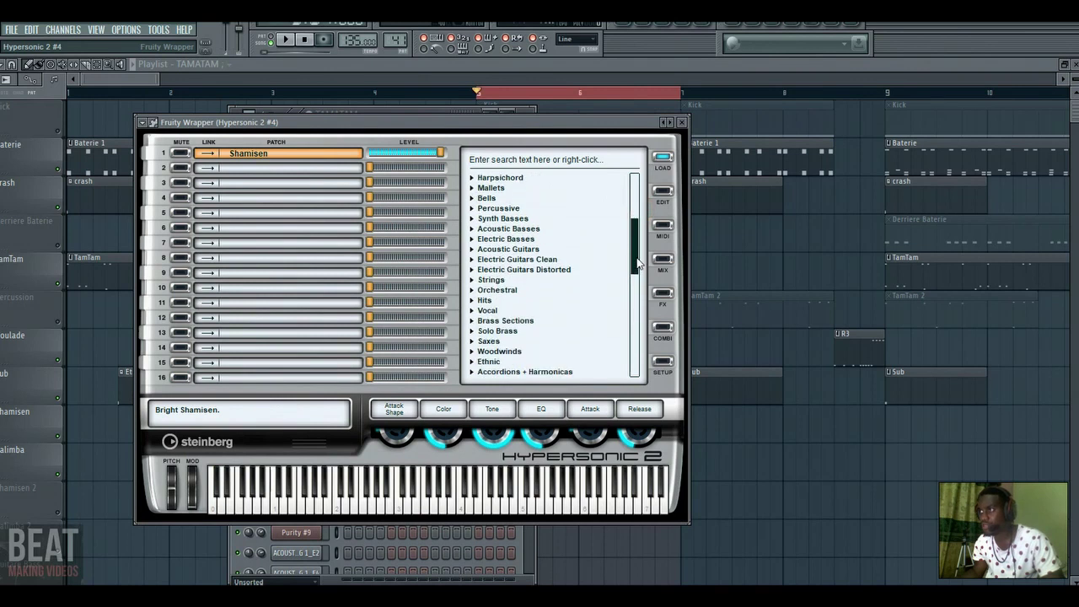
pyautogui.click(472, 364)
pyautogui.scroll(-2, 510, 315)
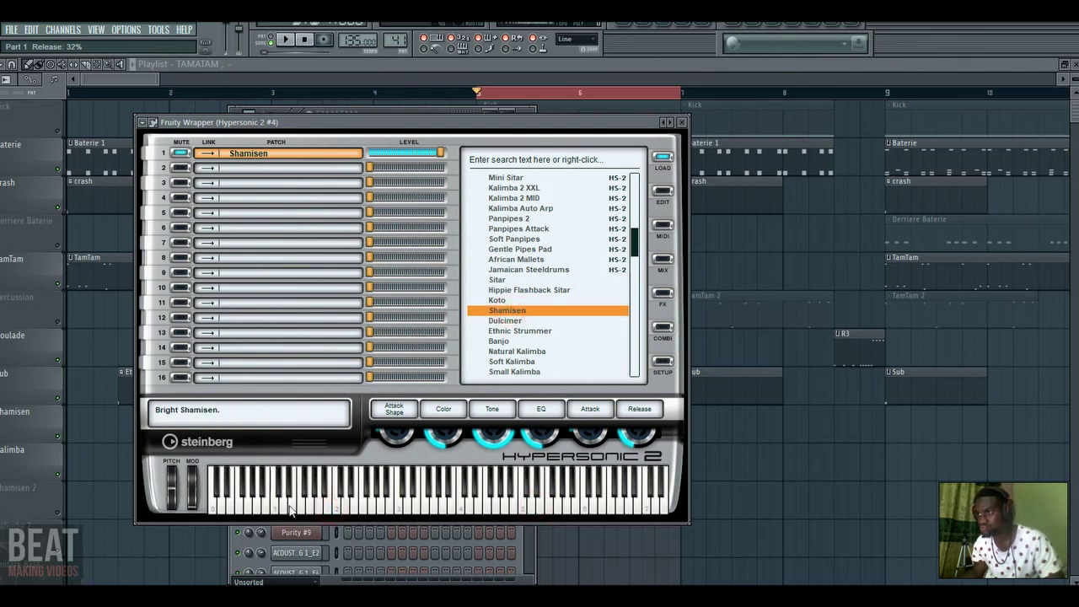
# Close the instrument and rehearse a Shamisen melody over the looped playback of bars 5 and 6
pyautogui.click(473, 66)
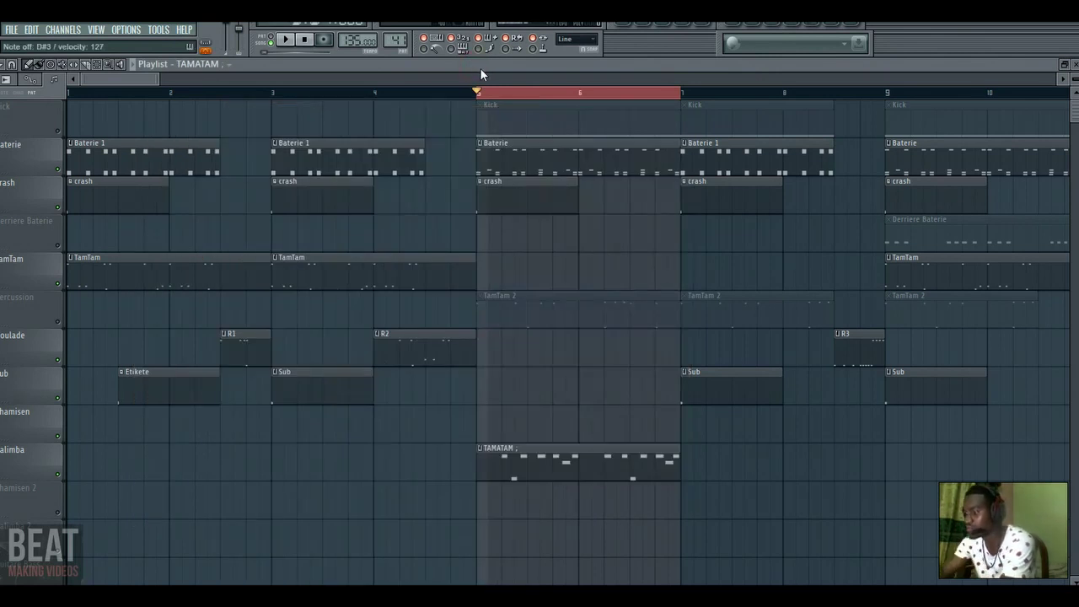
pyautogui.press('space')
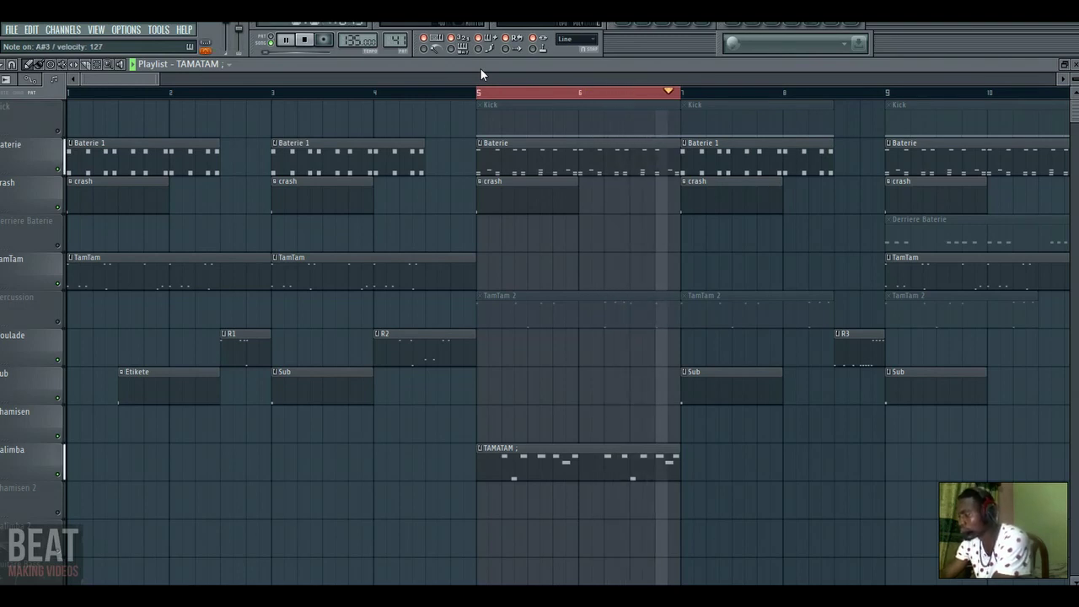
pyautogui.press('space')
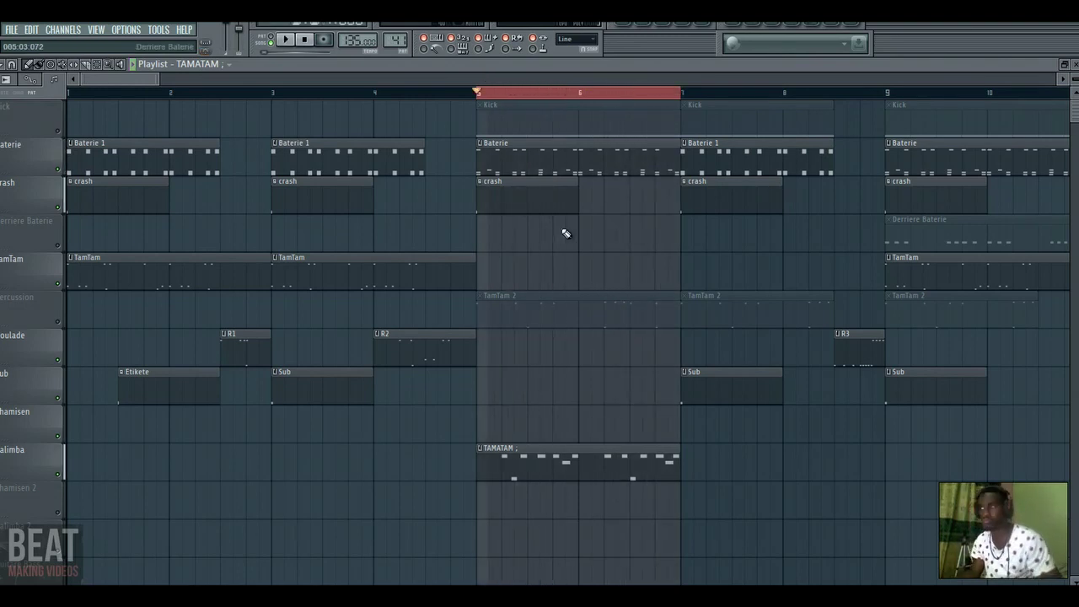
# Create a new empty pattern named SHAMISEN
pyautogui.scroll(-1, 397, 144)
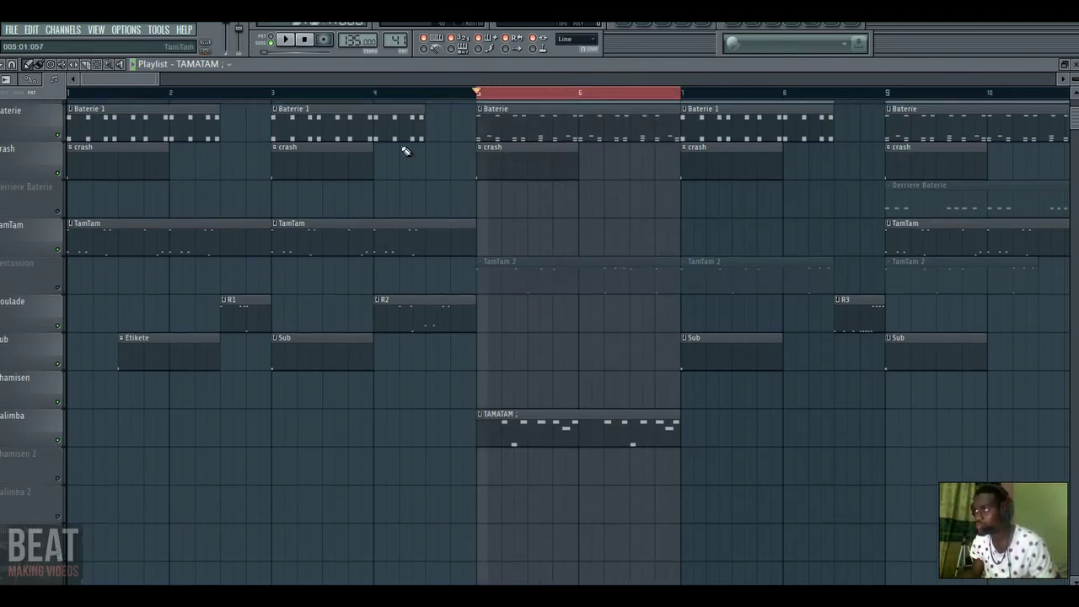
pyautogui.click(653, 24)
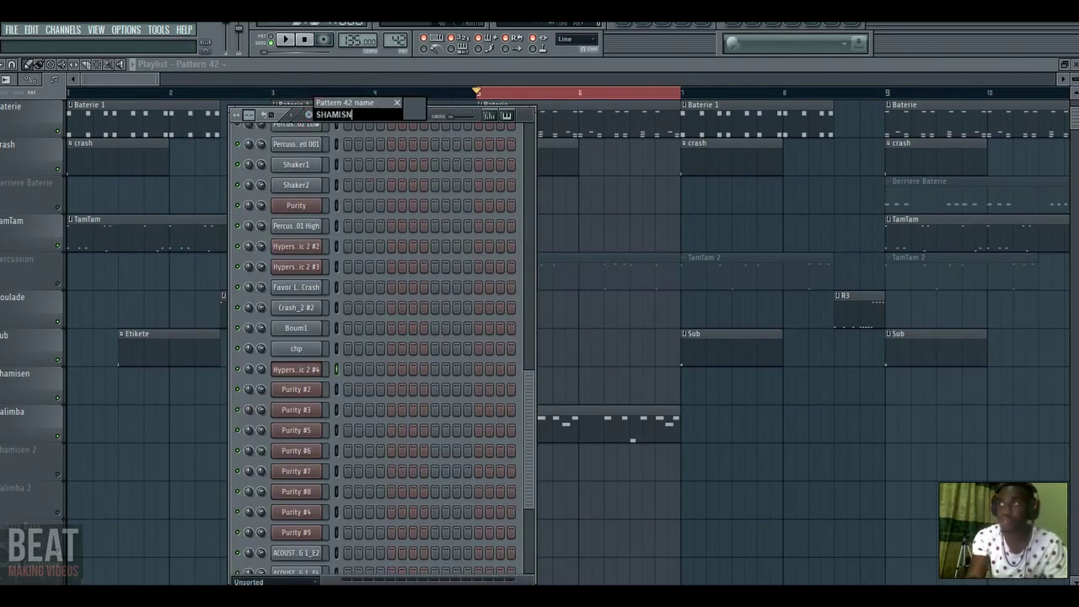
pyautogui.write('SHAMISEN')
pyautogui.press('Return')
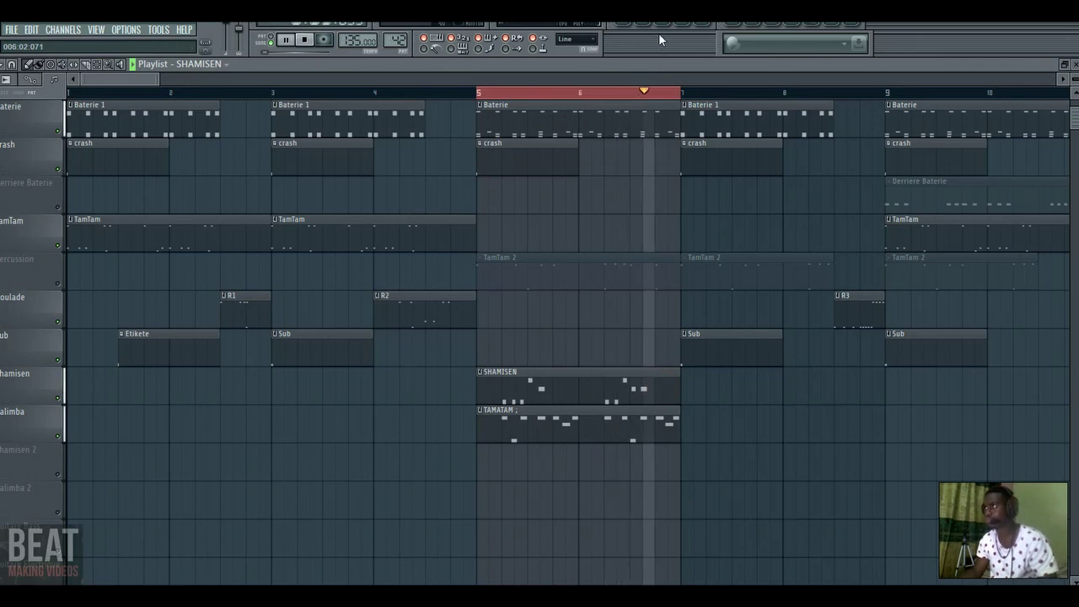
# Open the SHAMISEN clip's notes in the piano roll and nudge bar 1's third D#4 and its F#4 note slightly earlier
pyautogui.click(463, 38)
pyautogui.click(478, 371)
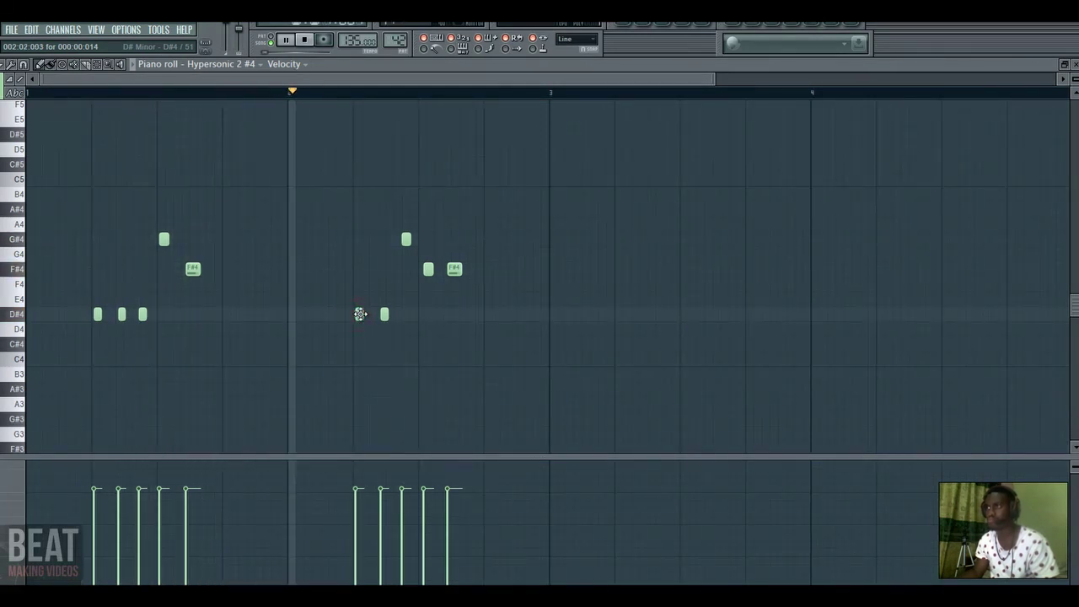
pyautogui.moveTo(716, 79); pyautogui.dragTo(498, 79)
pyautogui.press('space')
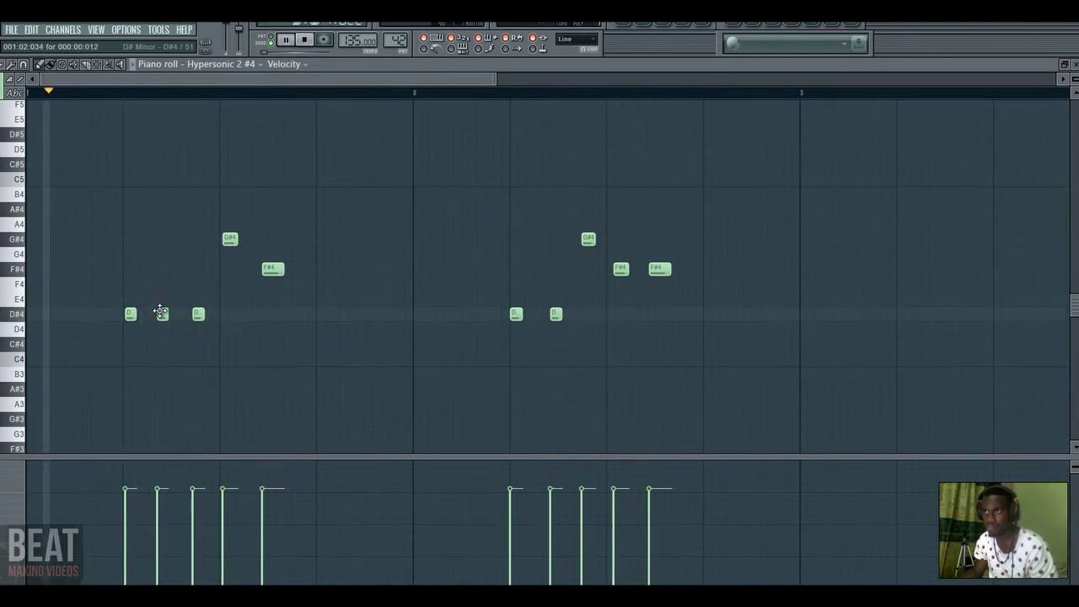
pyautogui.moveTo(197, 313); pyautogui.dragTo(193, 313)
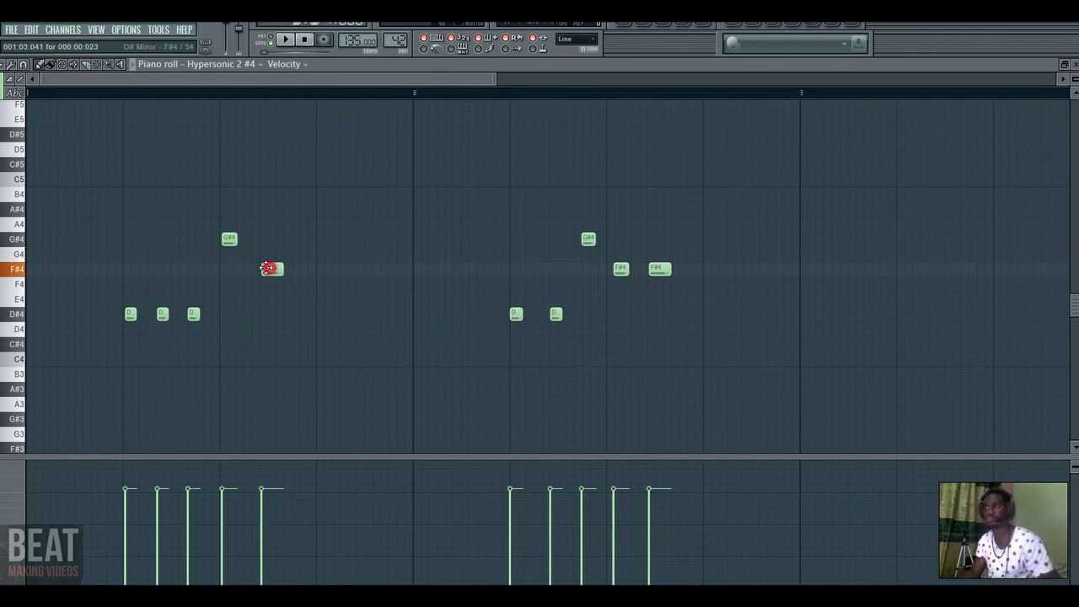
pyautogui.press('space')
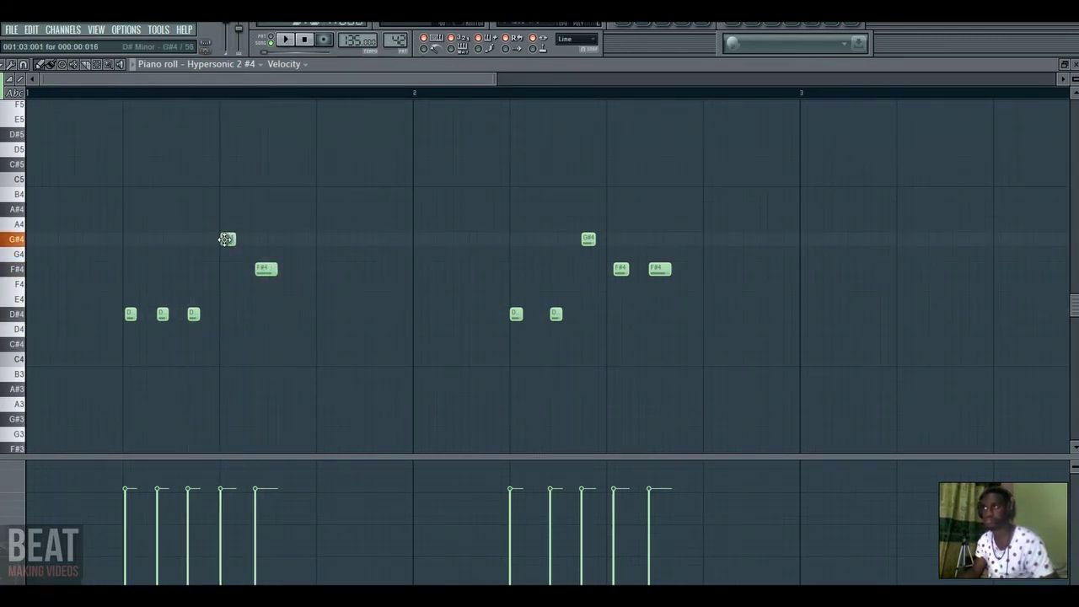
# Rework bar 1 by moving G#4 into the third D#4's place, shifting F#4 to beat 3, and adding another F#4
pyautogui.moveTo(199, 234); pyautogui.dragTo(195, 229)
pyautogui.press('space')
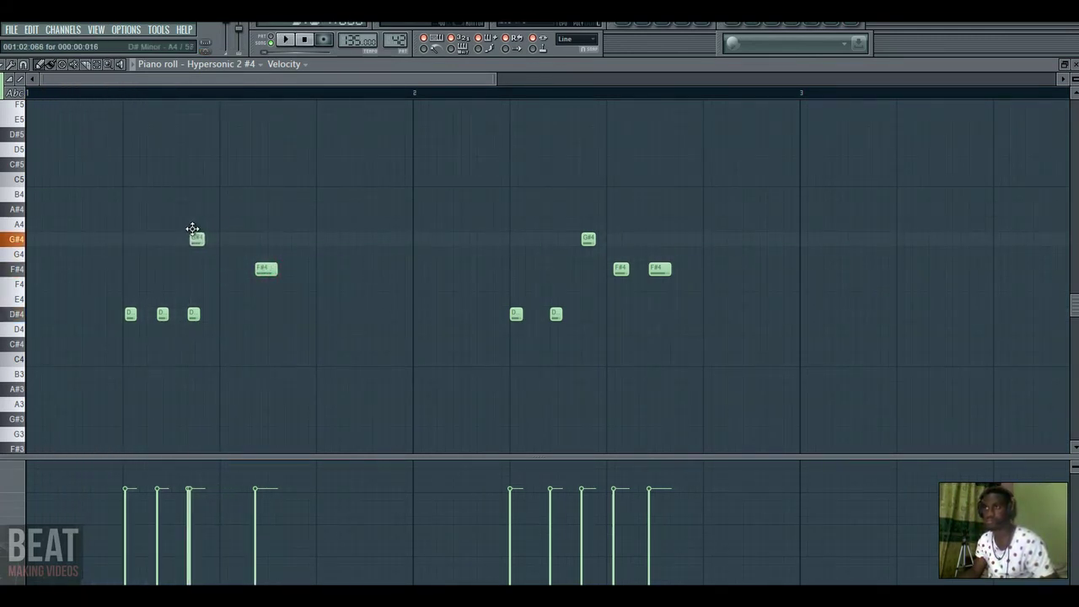
pyautogui.click(193, 238)
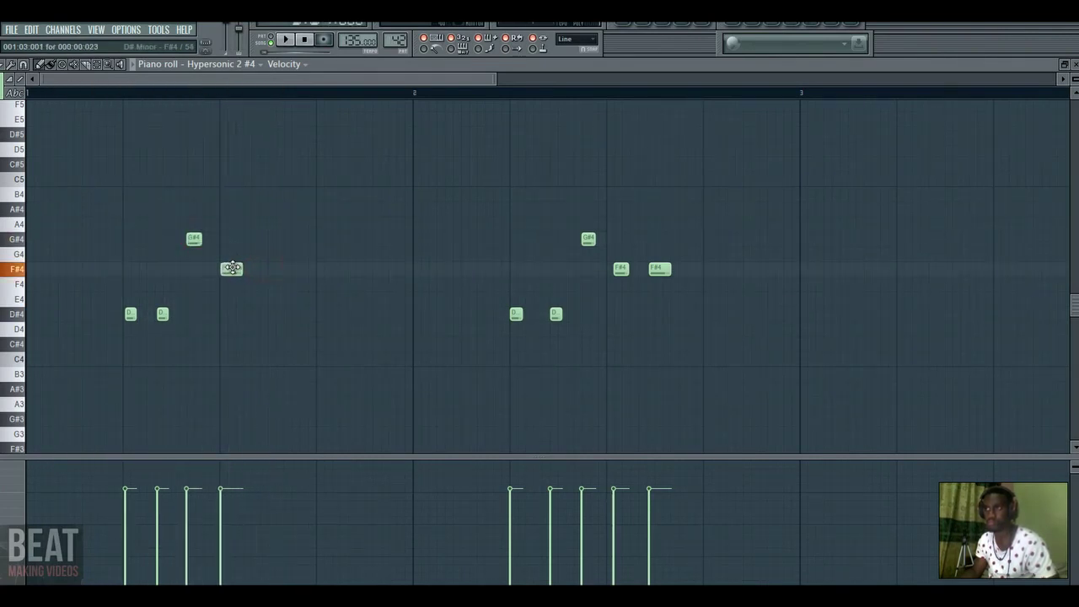
pyautogui.click(275, 268)
pyautogui.press('space')
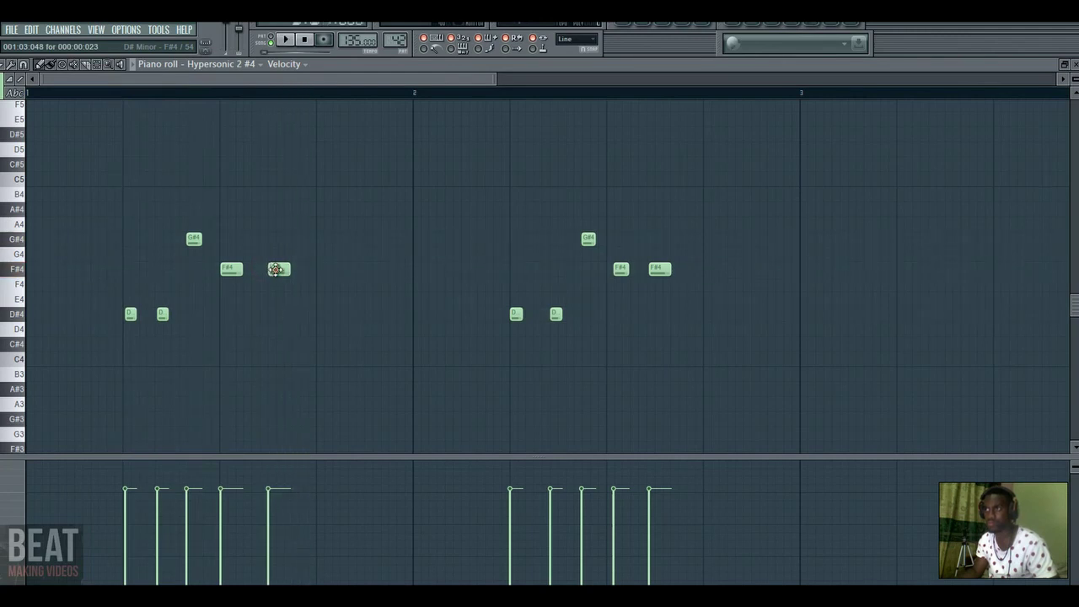
# Extend the bar 1 melody with F#4, A#3 and D#4 notes and replace the bar 2 notes with a copy of it
pyautogui.rightClick(658, 268)
pyautogui.rightClick(620, 268)
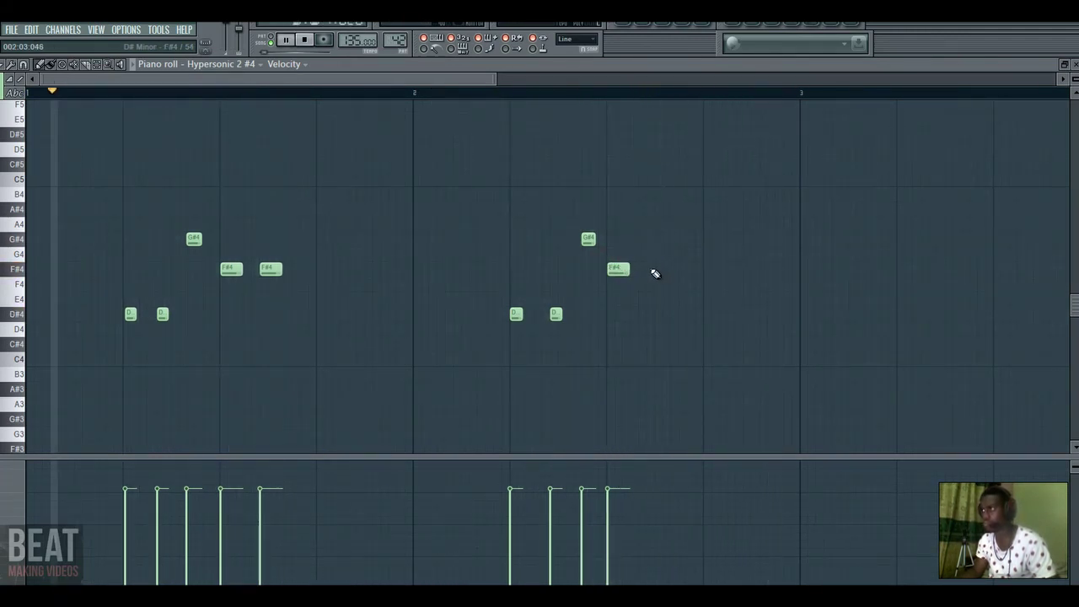
pyautogui.click(647, 271)
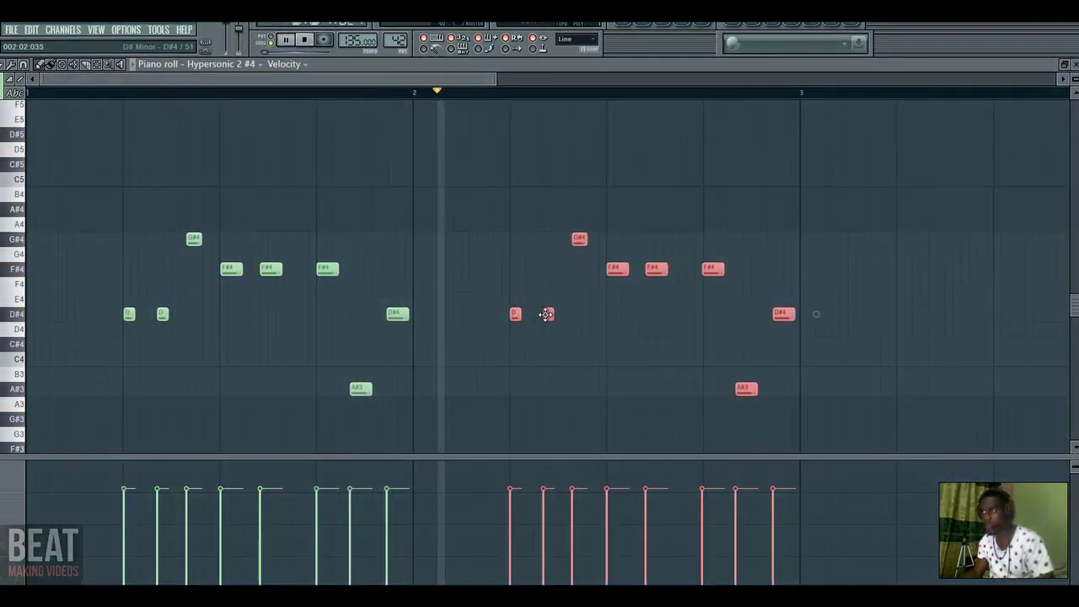
pyautogui.moveTo(546, 314); pyautogui.dragTo(547, 314)
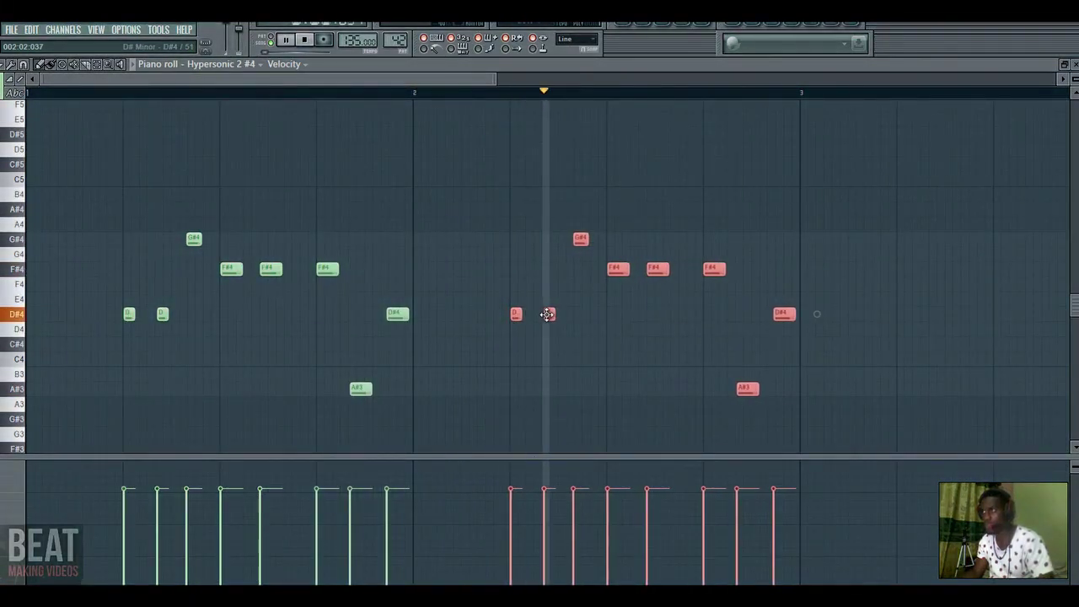
pyautogui.click(527, 272)
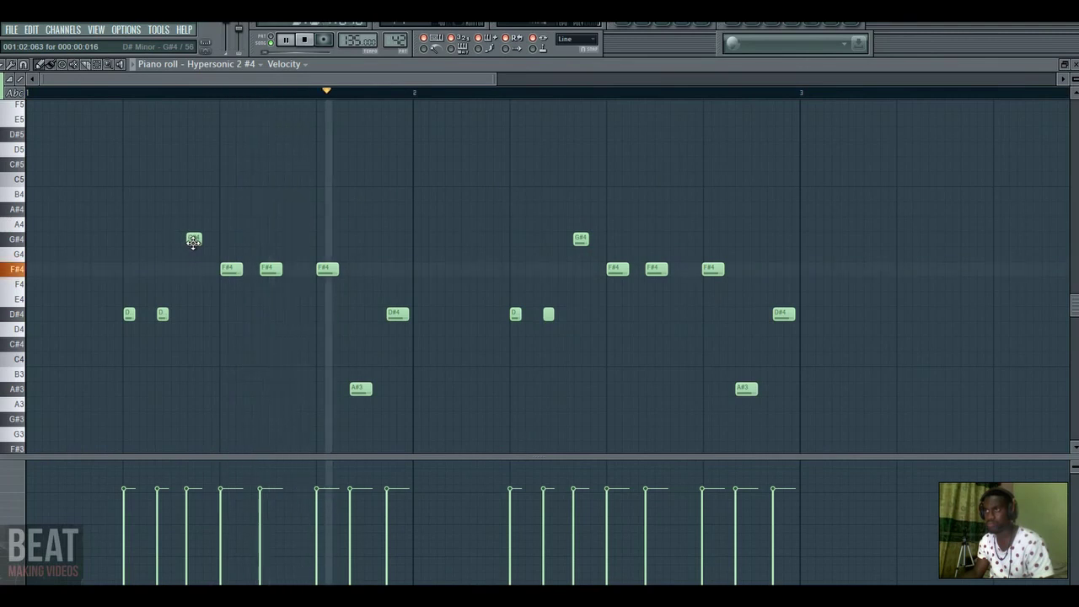
# Shift the G#4 note in bar 1 slightly later and play the melody back
pyautogui.press('space')
pyautogui.moveTo(195, 241); pyautogui.dragTo(195, 238)
pyautogui.press('space')
pyautogui.press('space')
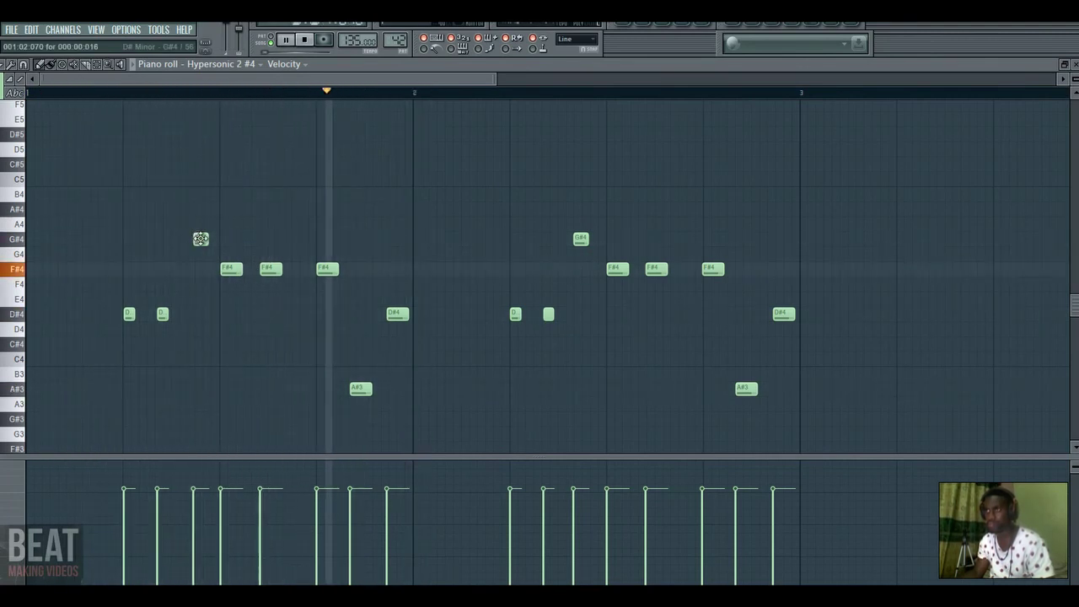
# Nudge bar 2's G#4 and last F#4 and bar 1's final D#4 slightly later in the piano roll
pyautogui.click(580, 239)
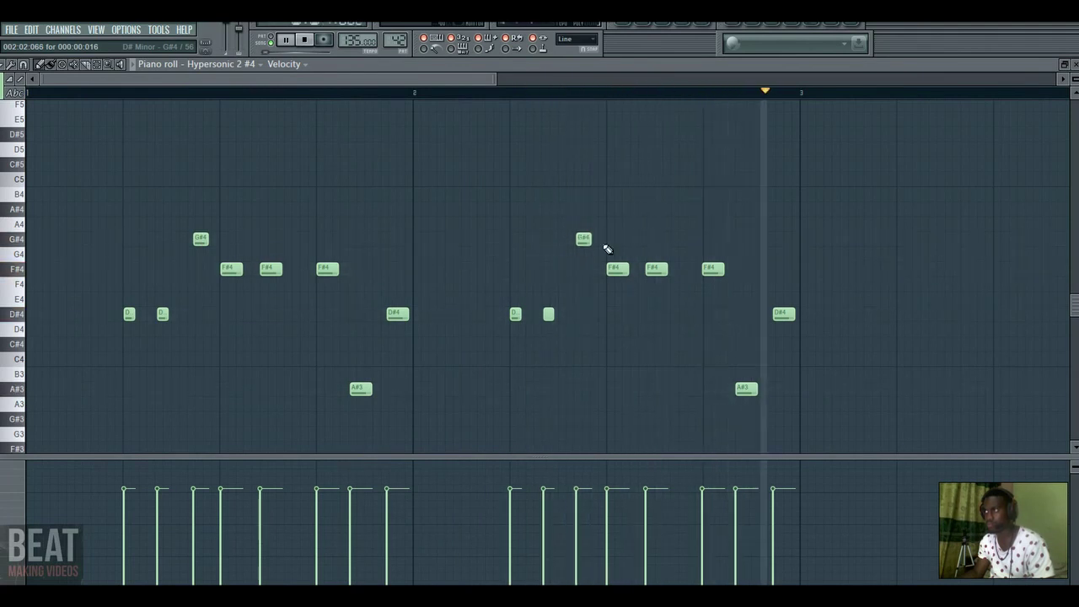
pyautogui.click(710, 269)
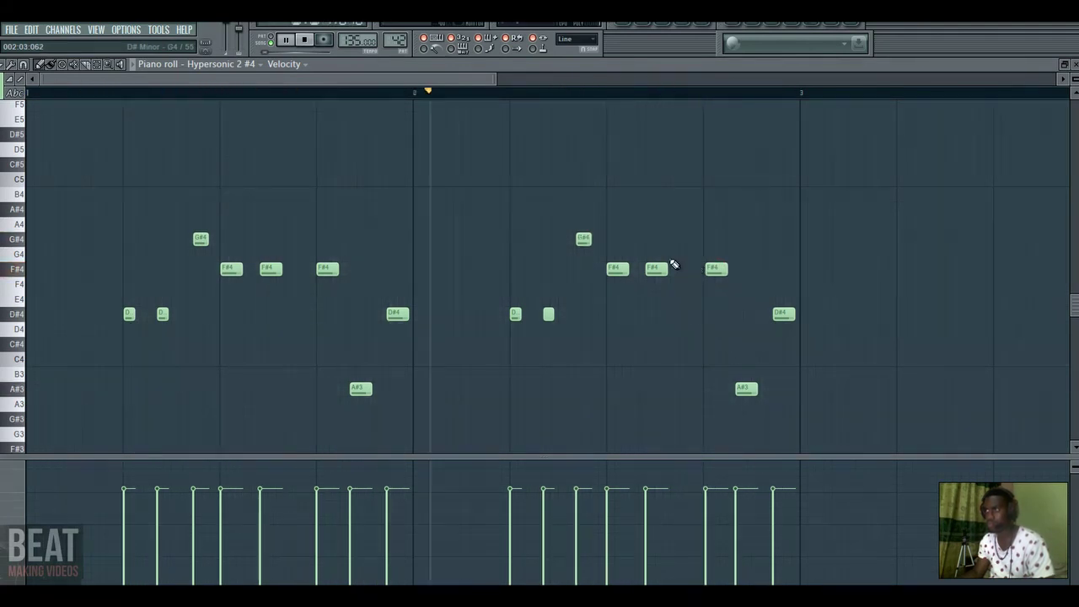
pyautogui.scroll(-3, 667, 264)
pyautogui.click(394, 224)
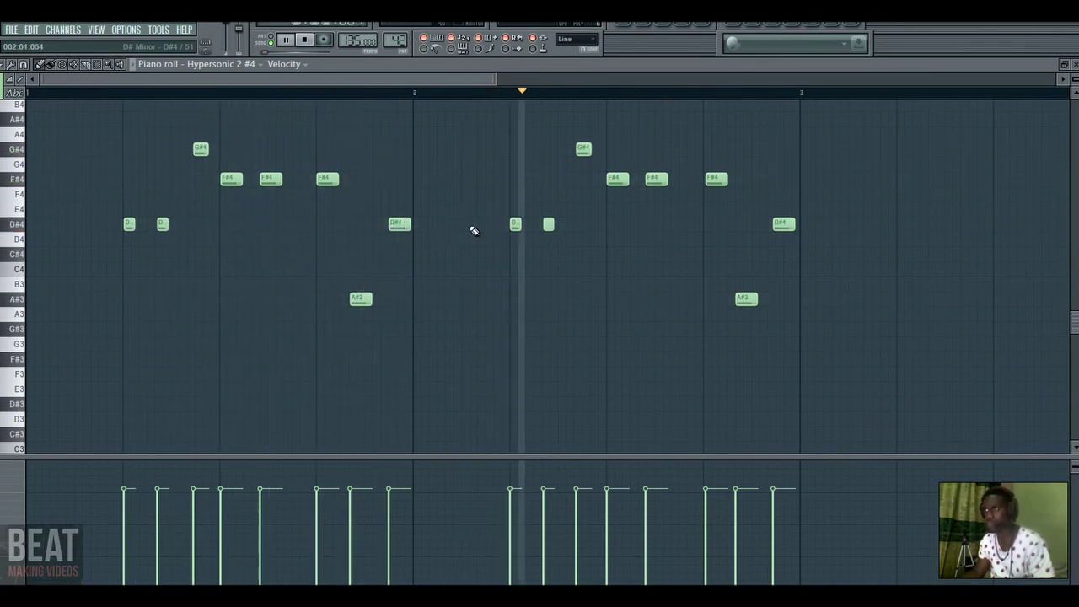
# Add D#3 bass notes on all four beats of bar 1
pyautogui.scroll(-3, 438, 283)
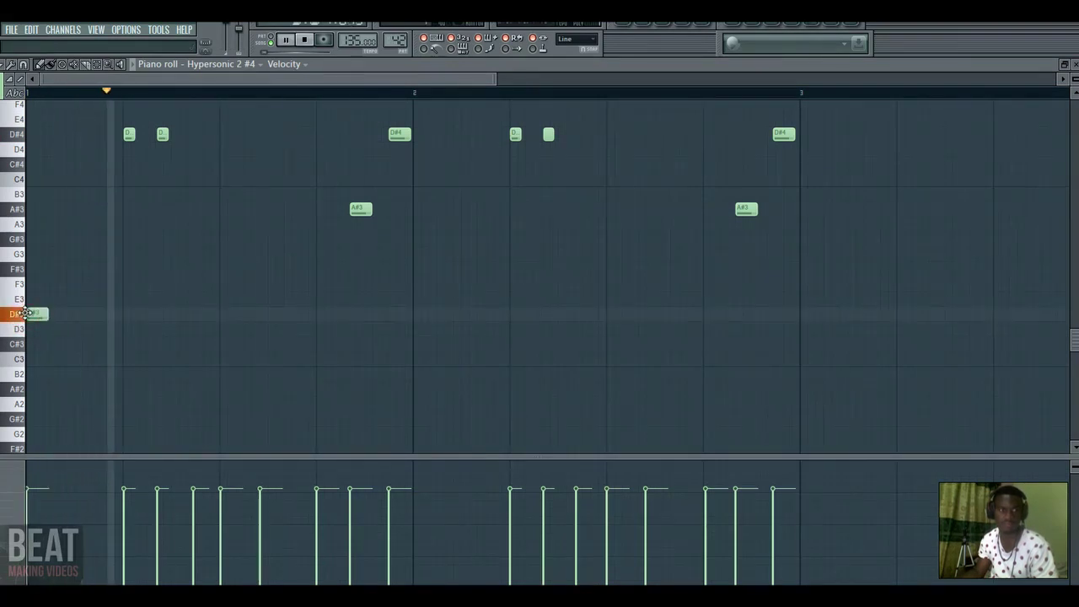
pyautogui.click(117, 316)
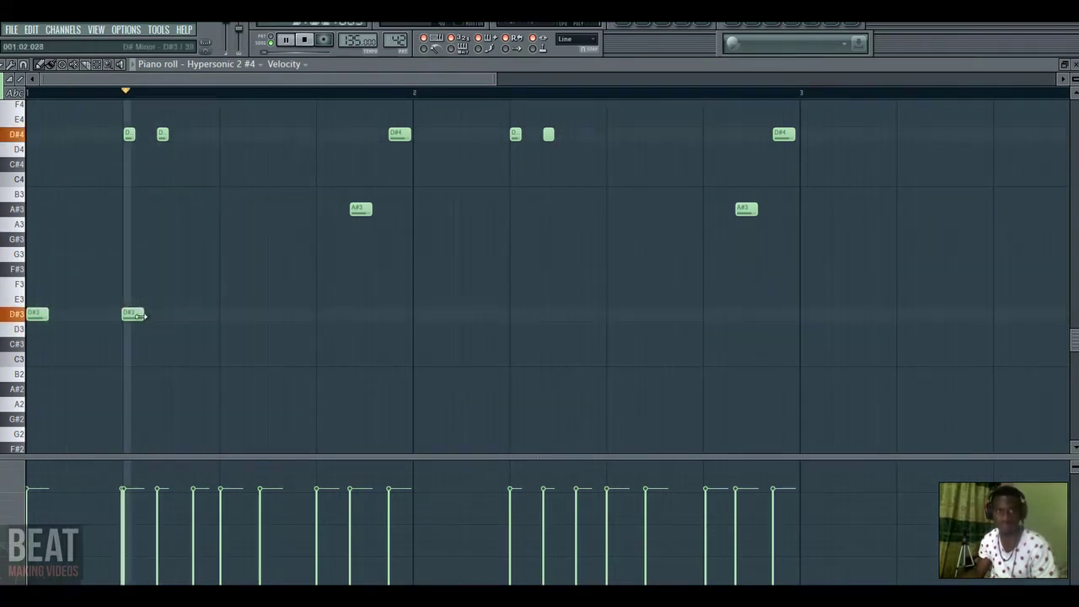
pyautogui.moveTo(131, 316); pyautogui.dragTo(132, 315)
pyautogui.press('space')
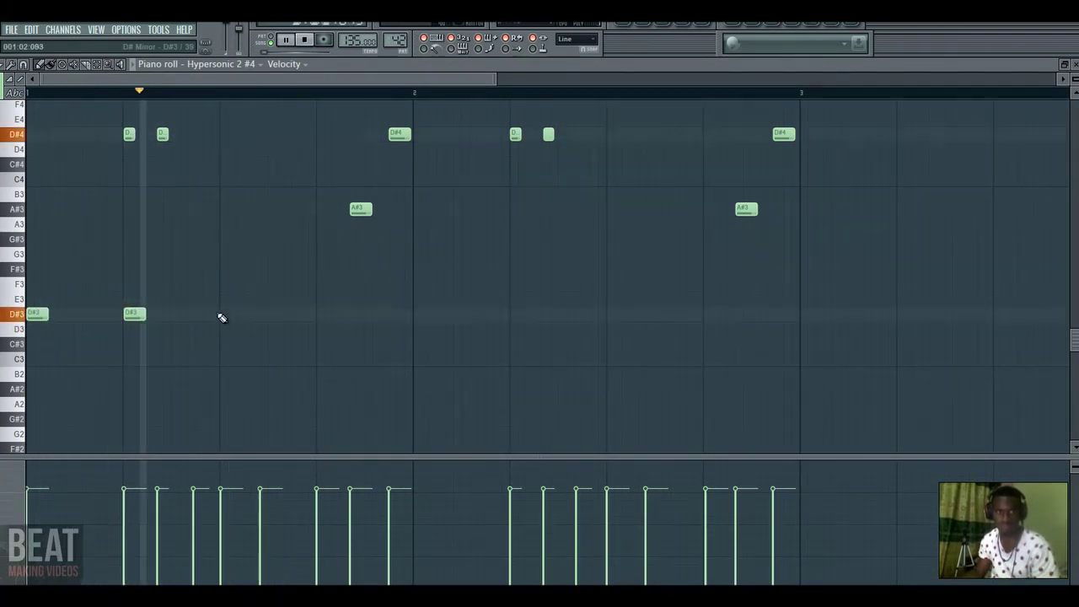
pyautogui.click(220, 313)
pyautogui.press('space')
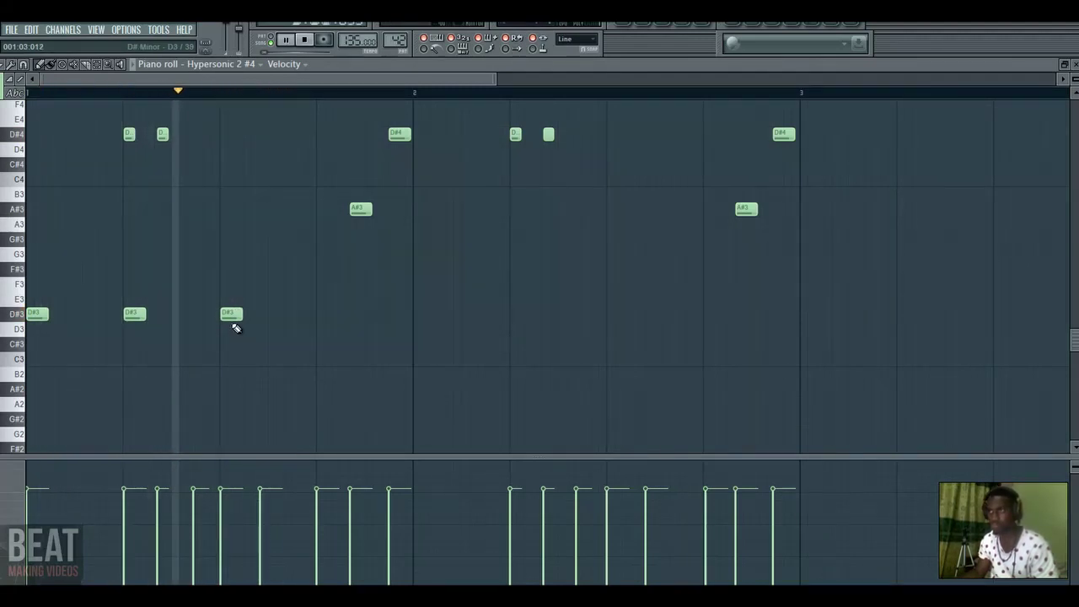
pyautogui.click(317, 312)
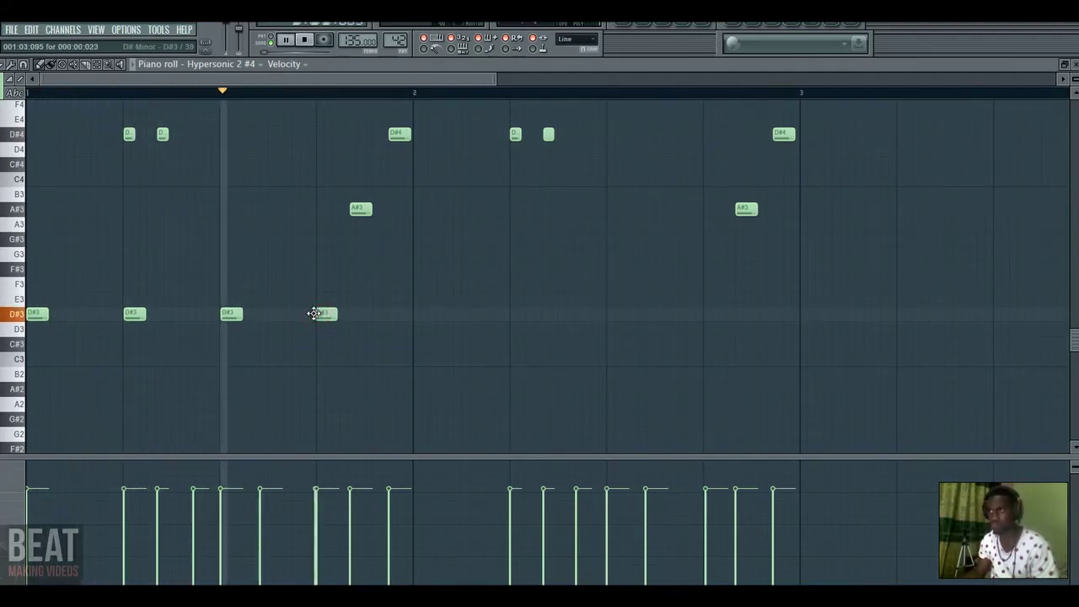
pyautogui.press('space')
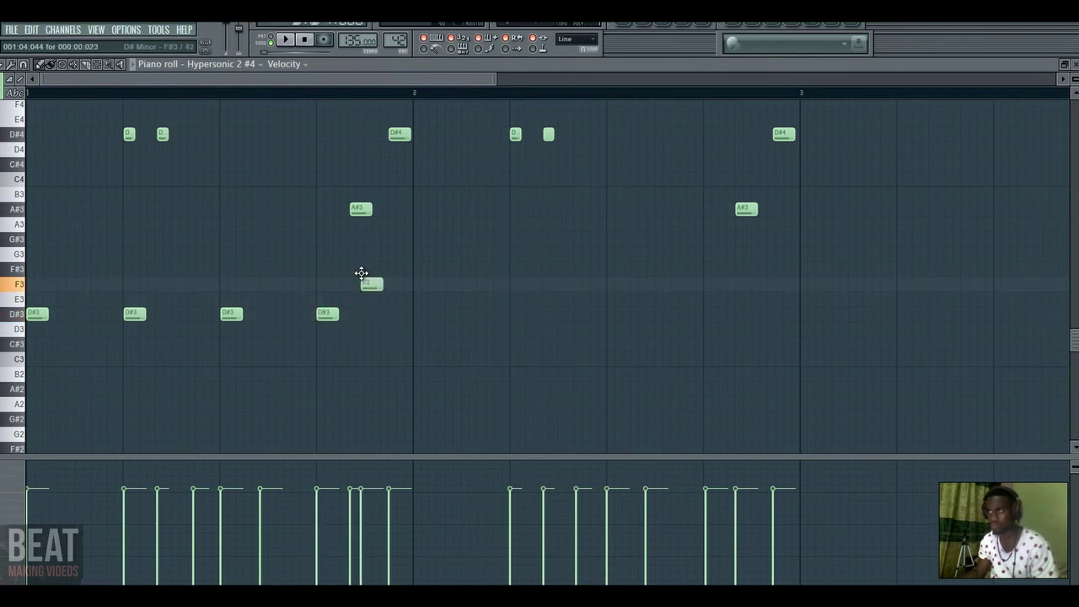
# Add an F#3 note under bar 1's A#3 and copy the bar 1 bass notes into bar 2, aligned to its beats
pyautogui.moveTo(366, 261); pyautogui.dragTo(36, 334)
pyautogui.press('space')
pyautogui.press('space')
pyautogui.click(97, 65)
pyautogui.hotkey('ctrl', 'b')
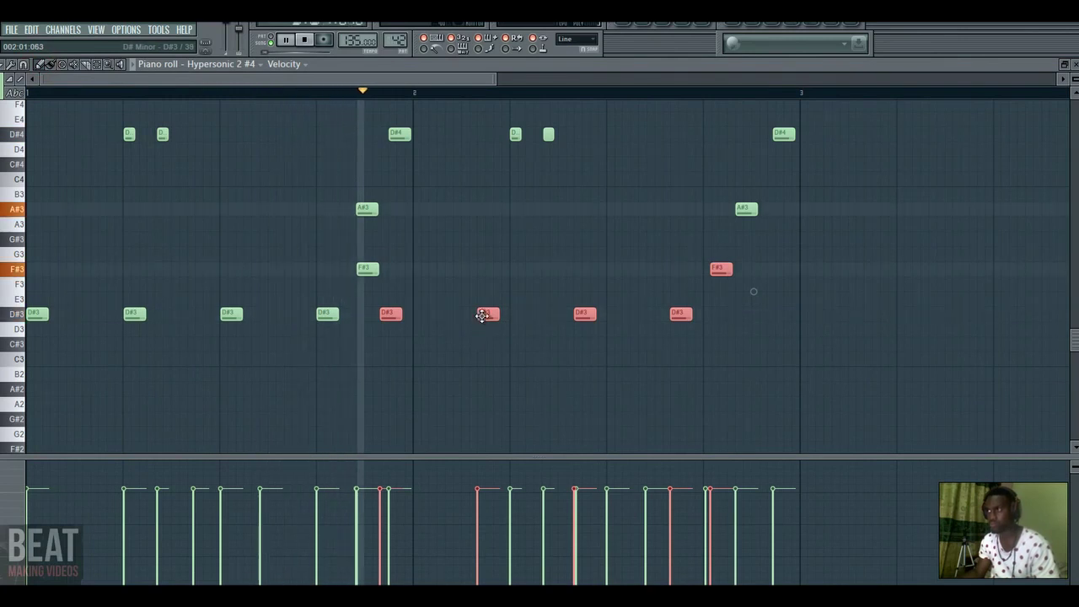
pyautogui.moveTo(487, 313); pyautogui.dragTo(520, 313)
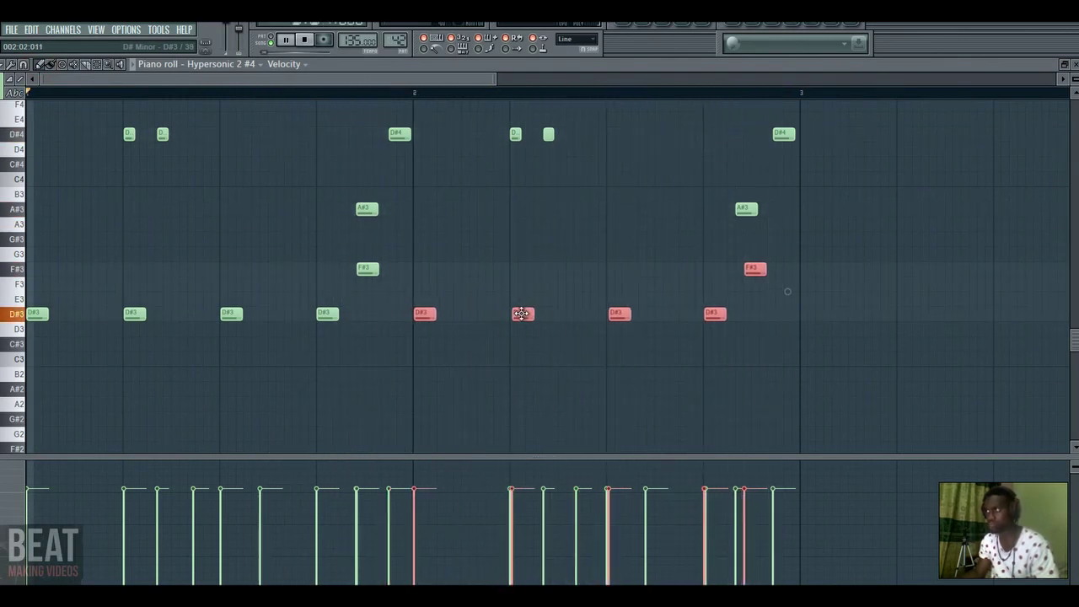
pyautogui.click(494, 289)
# Add D#3 at the end of bar 1 and G#3 at the end of bar 2, and line up bar 2's F#3 and A#3
pyautogui.click(387, 314)
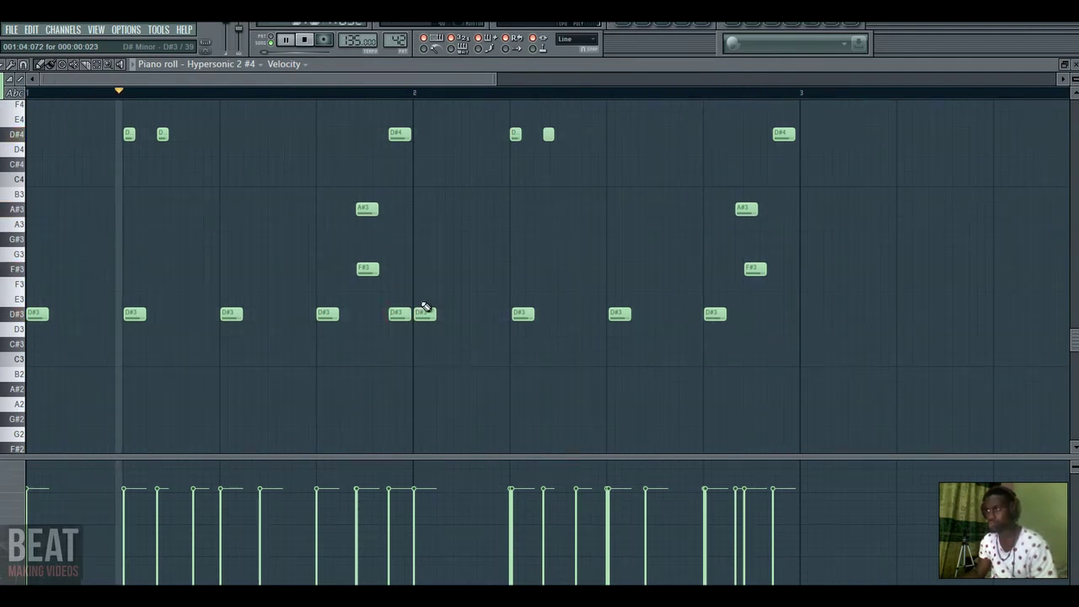
pyautogui.moveTo(753, 268); pyautogui.dragTo(745, 264)
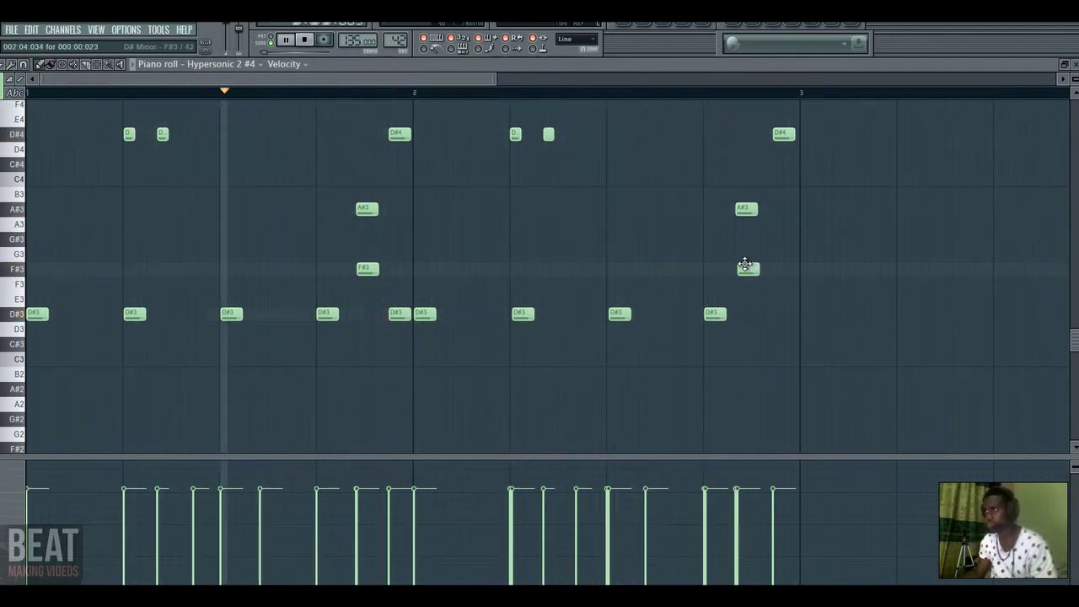
pyautogui.moveTo(744, 209); pyautogui.dragTo(753, 213)
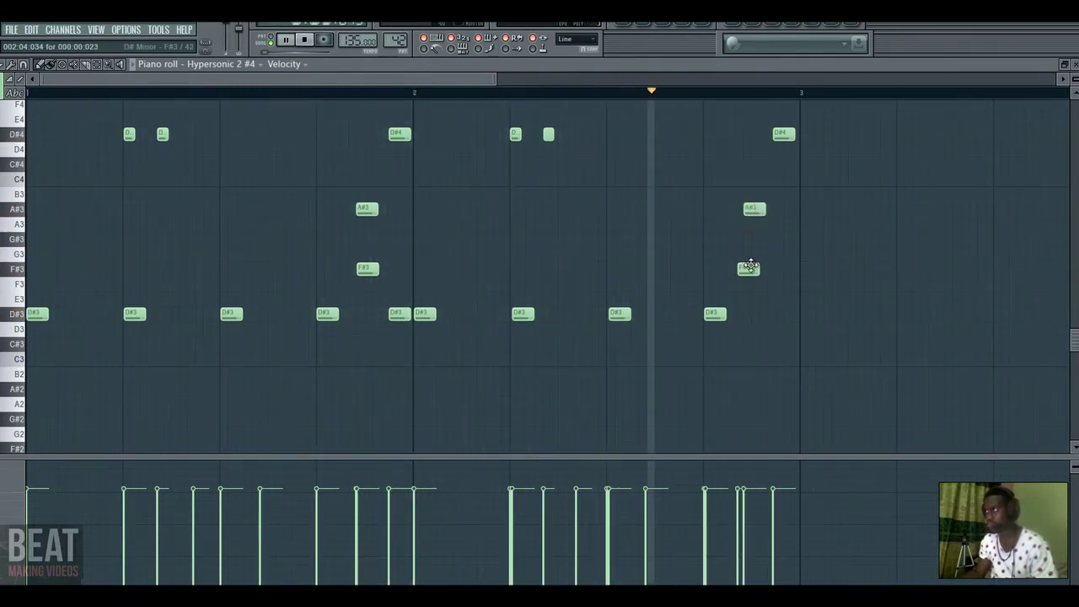
pyautogui.moveTo(748, 268); pyautogui.dragTo(752, 268)
pyautogui.press('space')
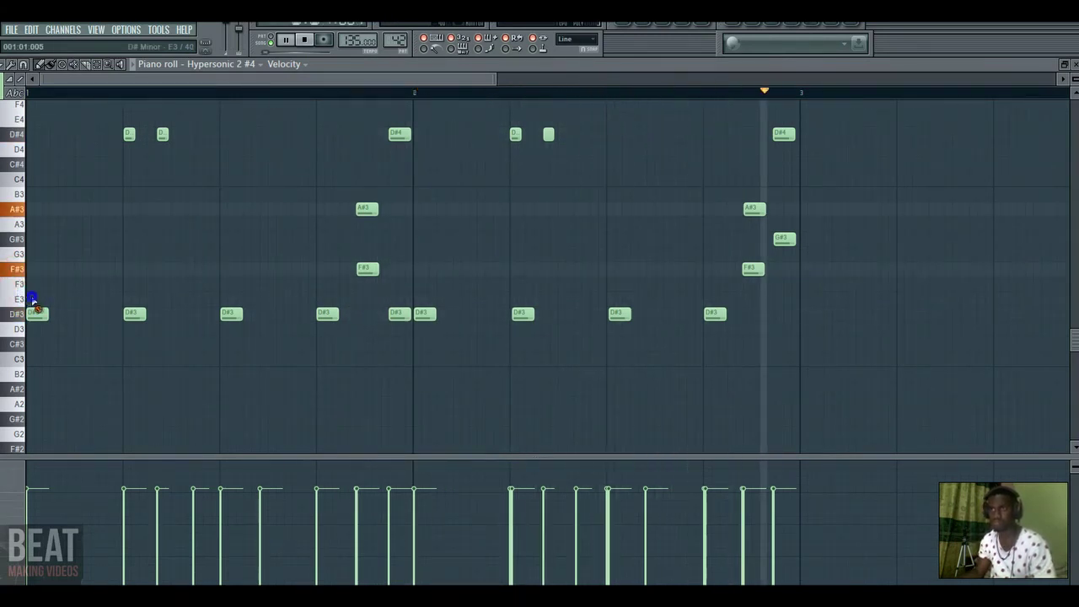
# Audition low notes on the piano keys and nudge bar 2's D#3 on beat 2 slightly earlier
pyautogui.click(26, 354)
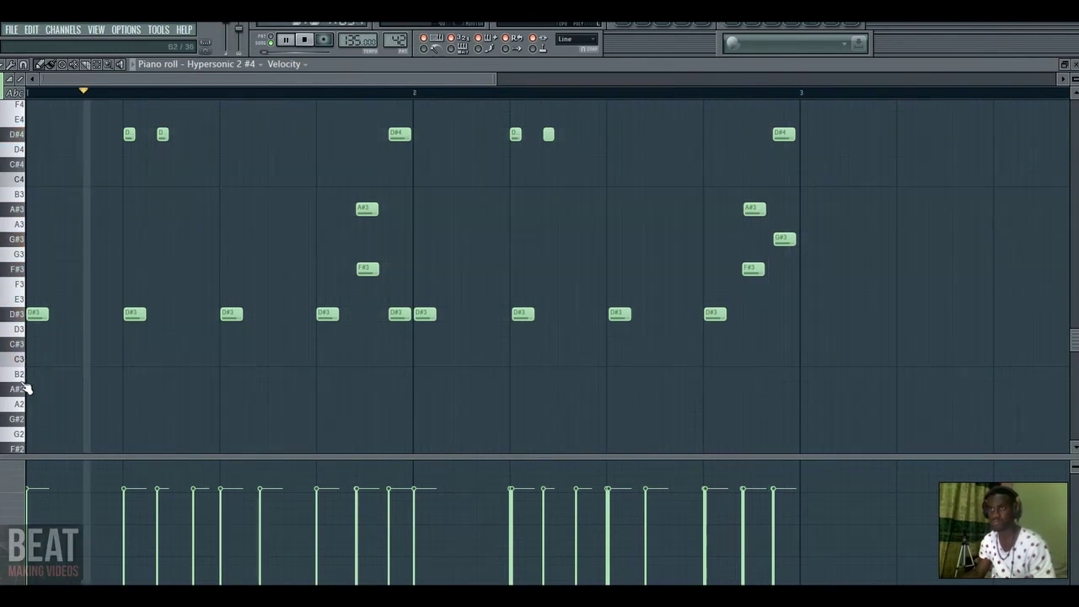
pyautogui.click(18, 360)
pyautogui.click(18, 391)
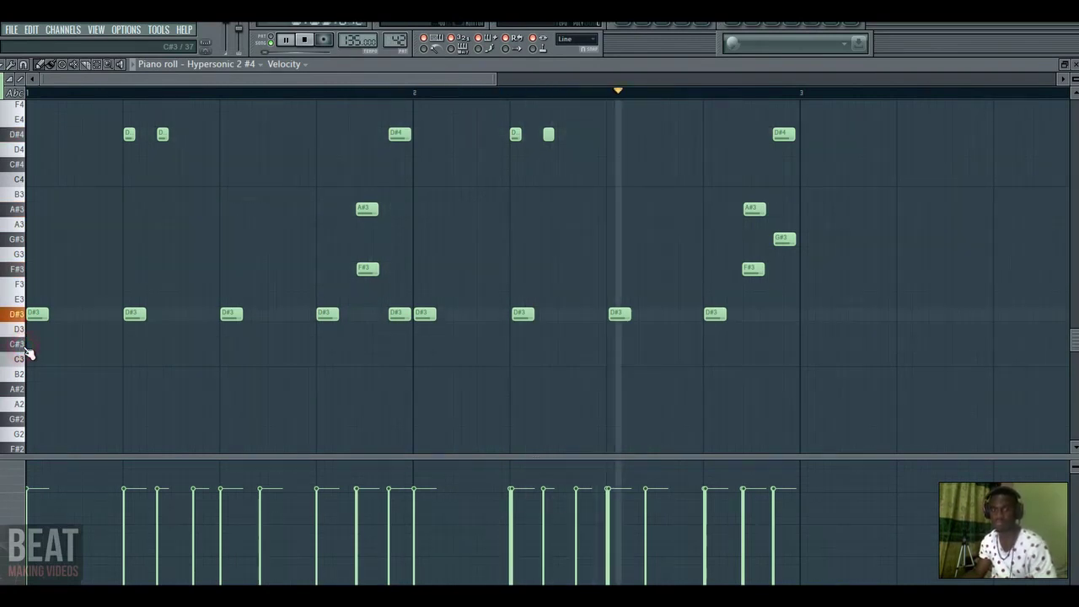
pyautogui.click(519, 314)
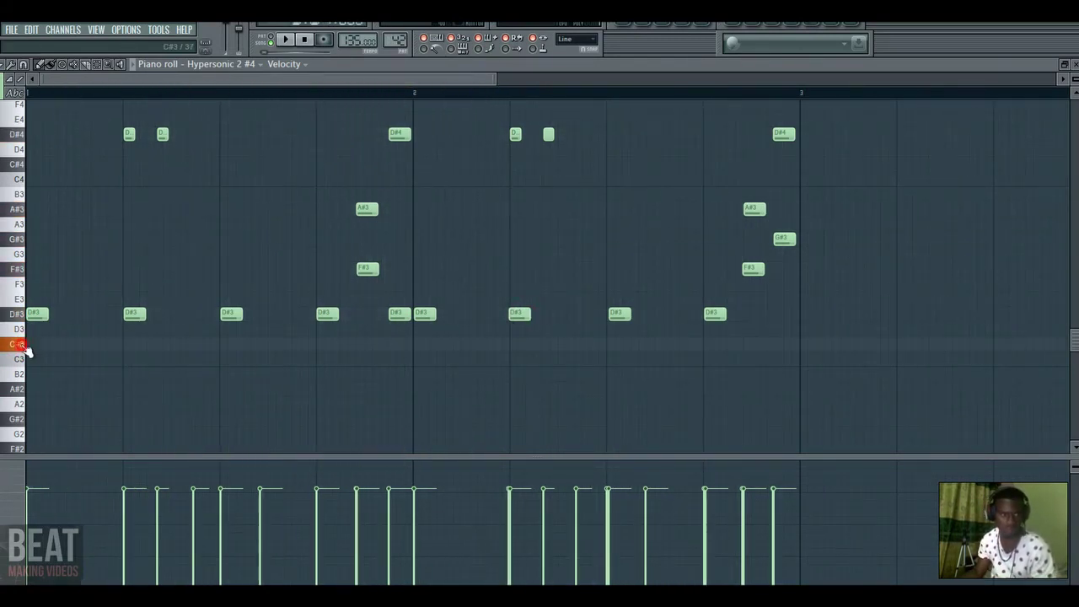
# Add C#3 notes between beats 2 and 3 and between beats 3 and 4 in both bars
pyautogui.click(176, 344)
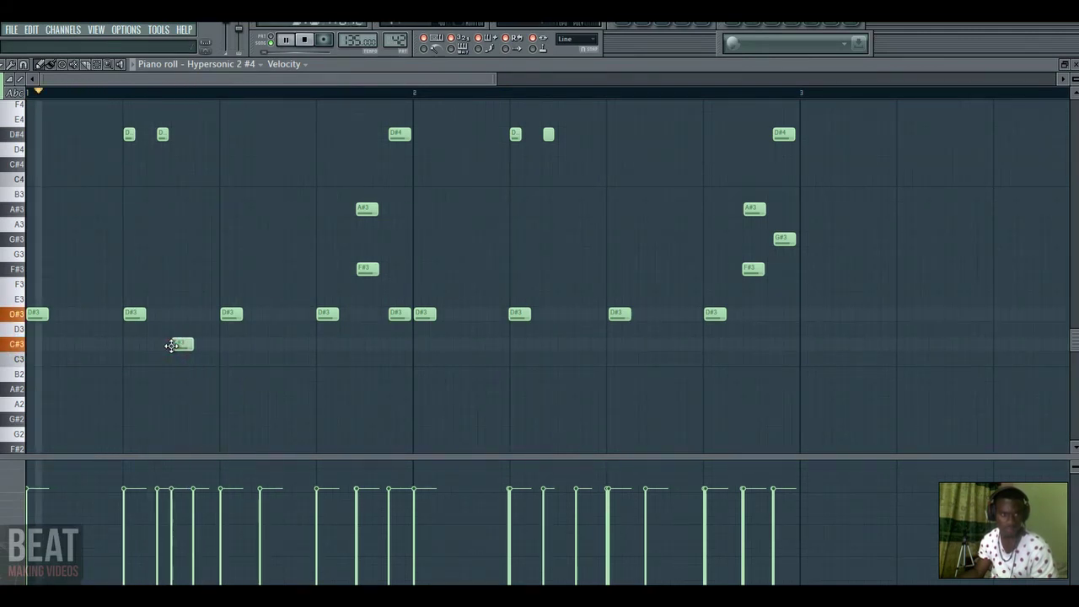
pyautogui.moveTo(171, 345); pyautogui.dragTo(165, 345)
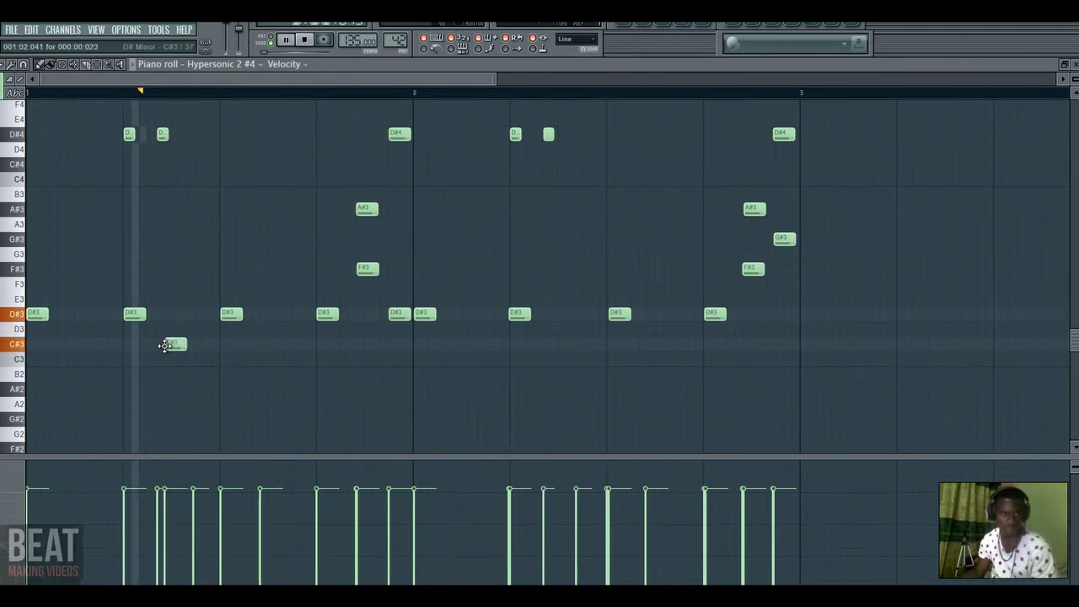
pyautogui.click(270, 345)
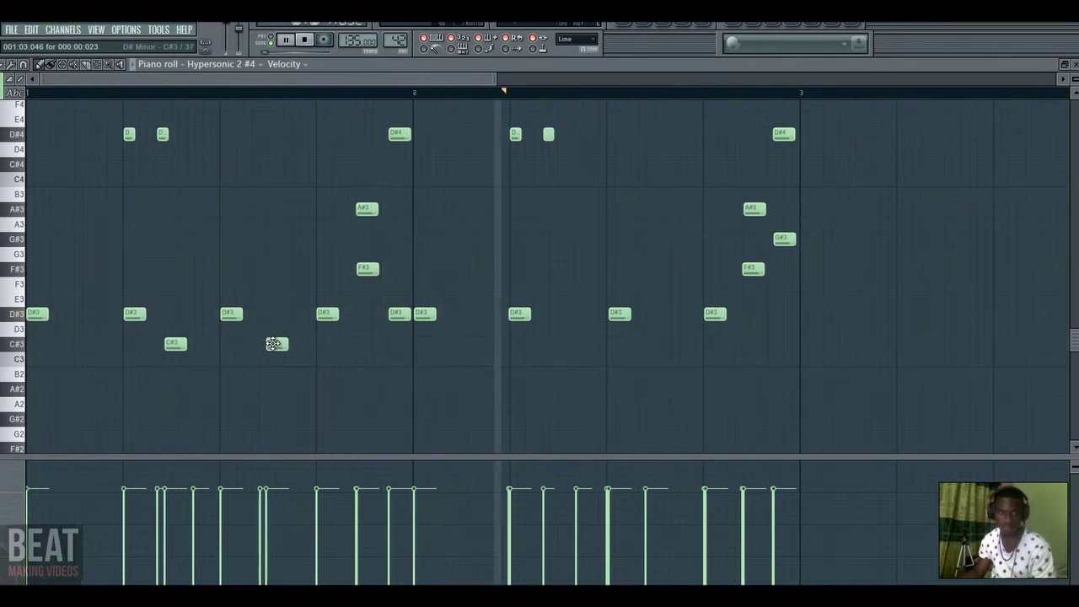
pyautogui.moveTo(274, 343); pyautogui.dragTo(267, 342)
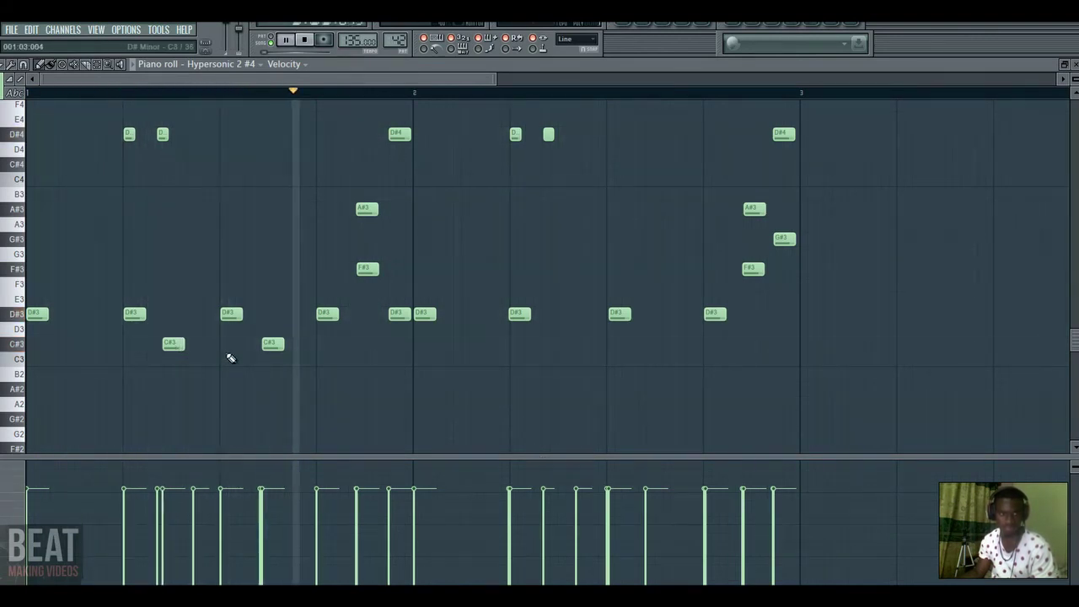
pyautogui.click(547, 344)
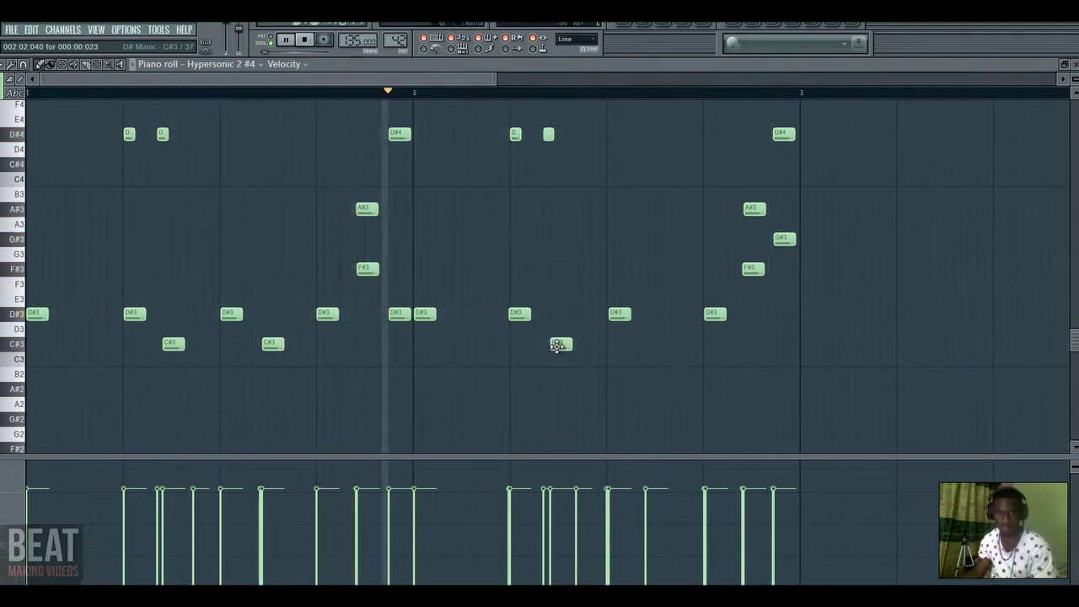
pyautogui.moveTo(674, 338); pyautogui.dragTo(647, 351)
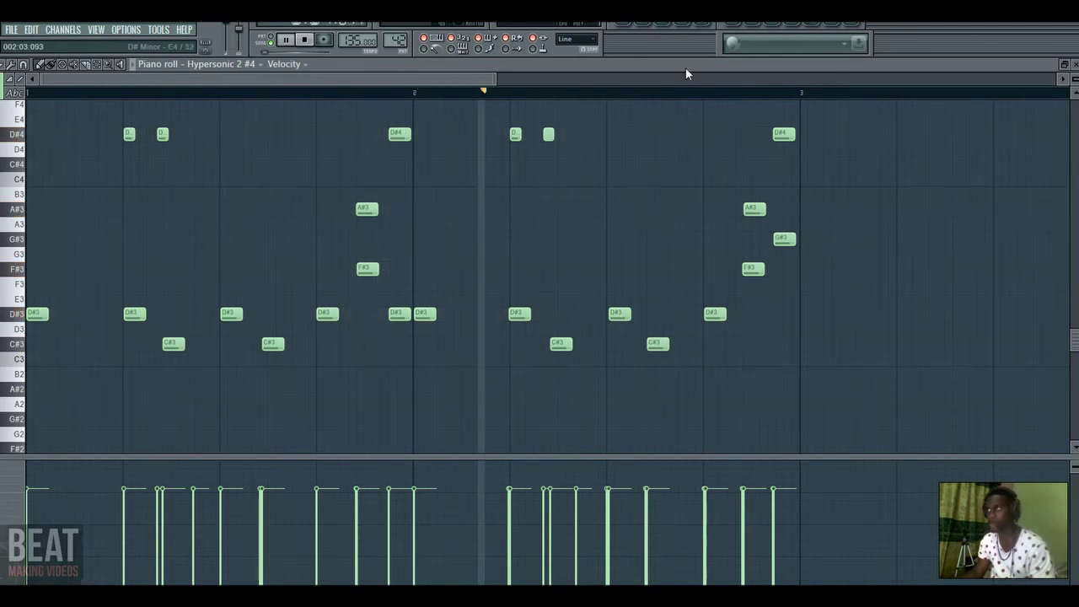
# Return to the playlist, unmute the Kick track and play the looped section
pyautogui.click(631, 25)
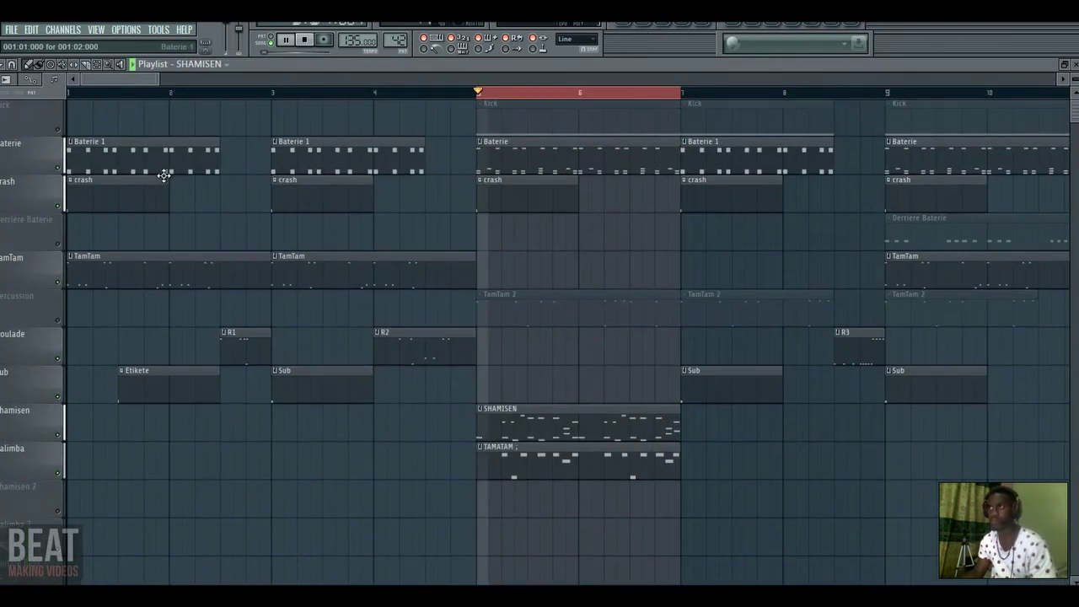
pyautogui.press('space')
pyautogui.click(58, 131)
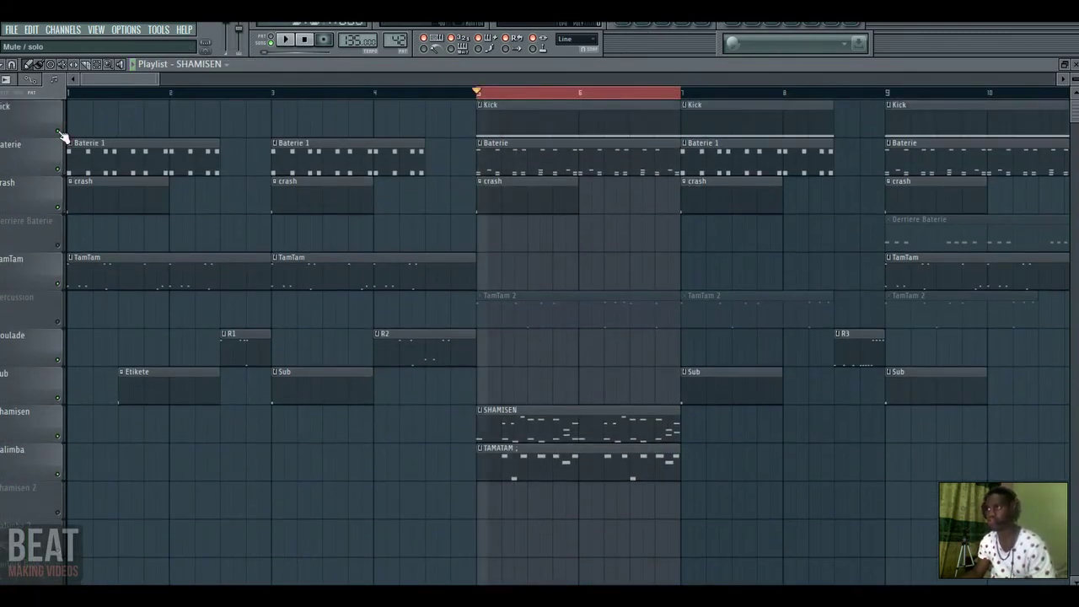
pyautogui.press('space')
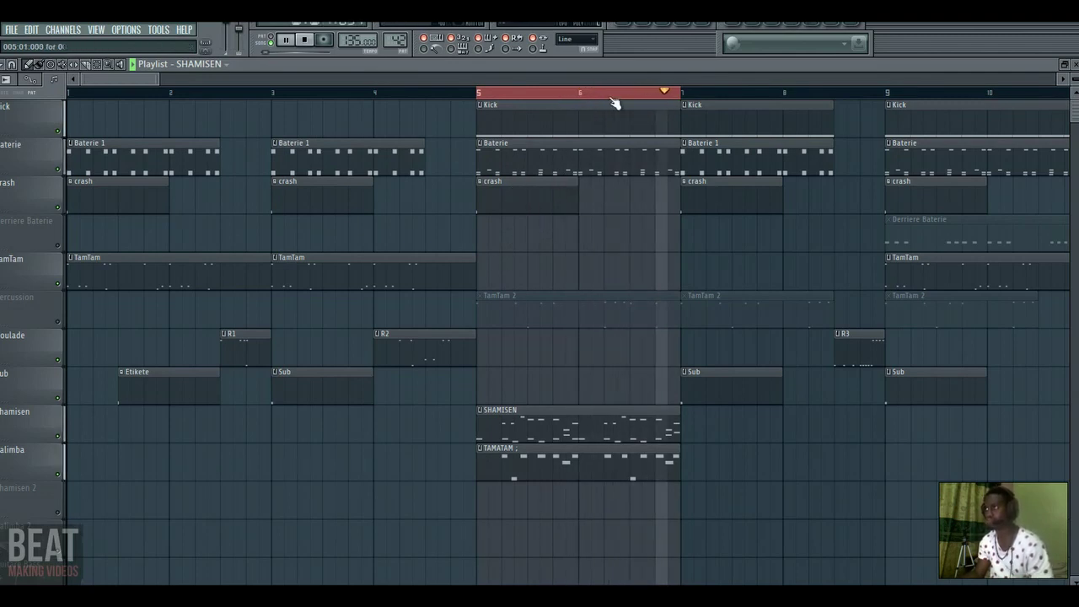
# Reopen the SHAMISEN notes, raise bar 1's first D#4 to G#4, and delete the original G#4 and the first two F#4 notes
pyautogui.click(572, 418)
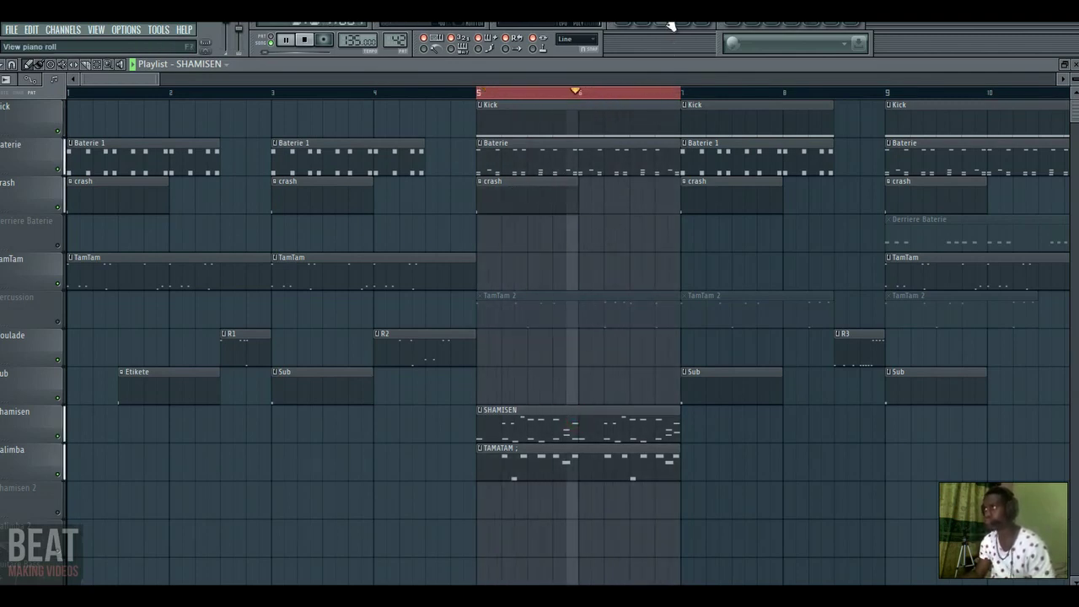
pyautogui.press('F7')
pyautogui.scroll(4, 239, 118)
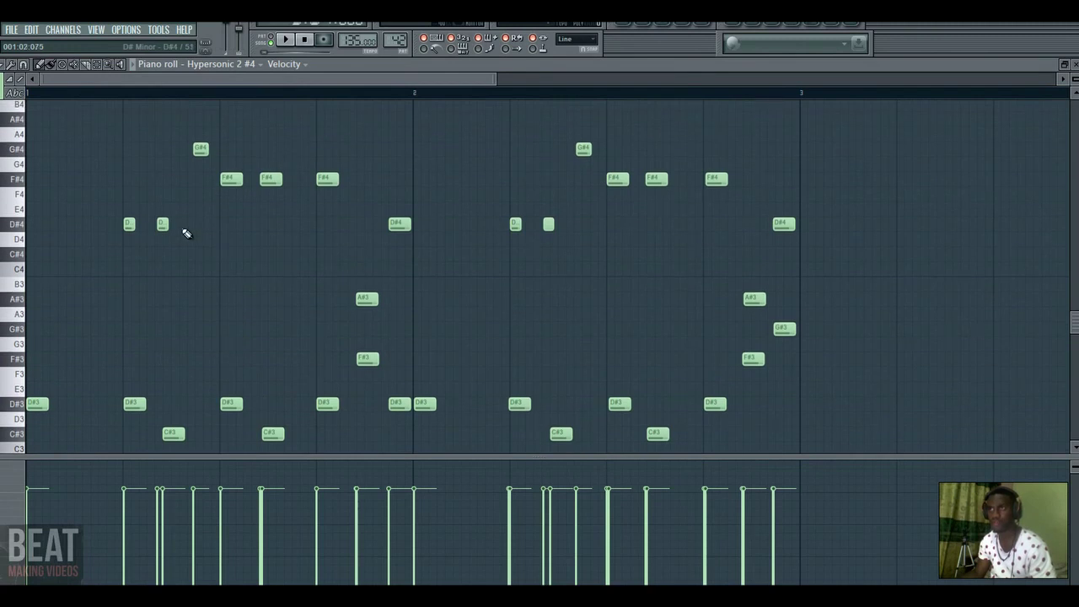
pyautogui.press('space')
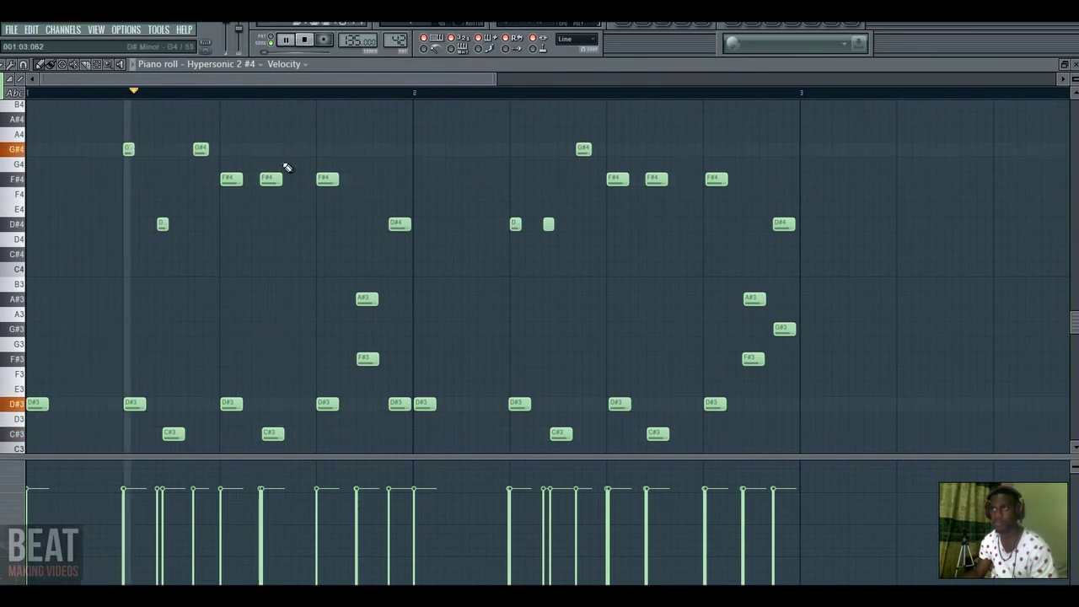
pyautogui.rightClick(269, 178)
pyautogui.rightClick(233, 175)
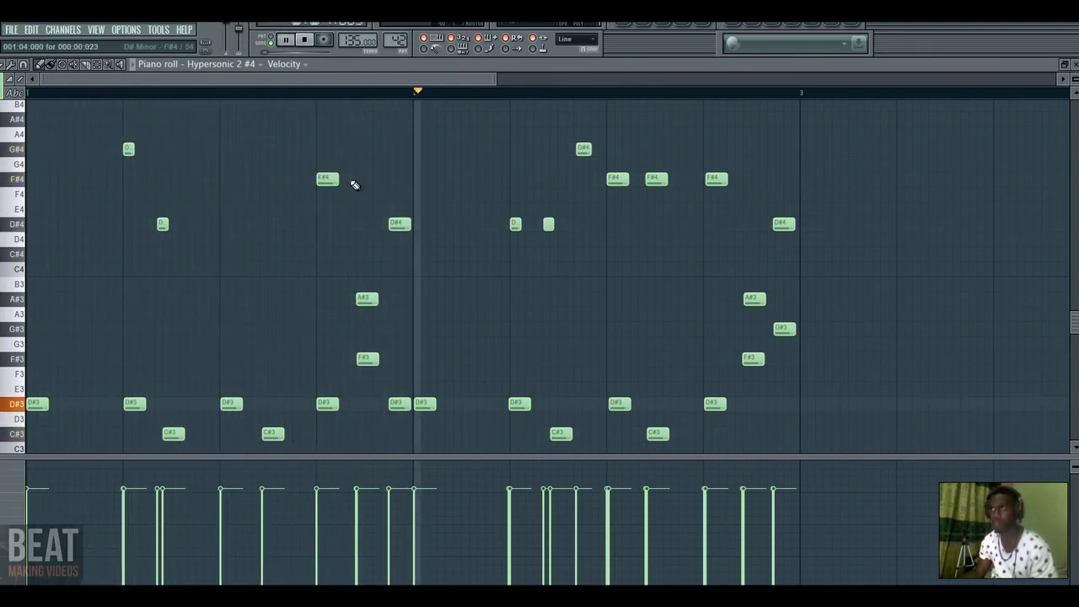
pyautogui.press('space')
# Delete bar 2's second D#4 and second F#4, and raise its first D#4 to G#4
pyautogui.rightClick(549, 224)
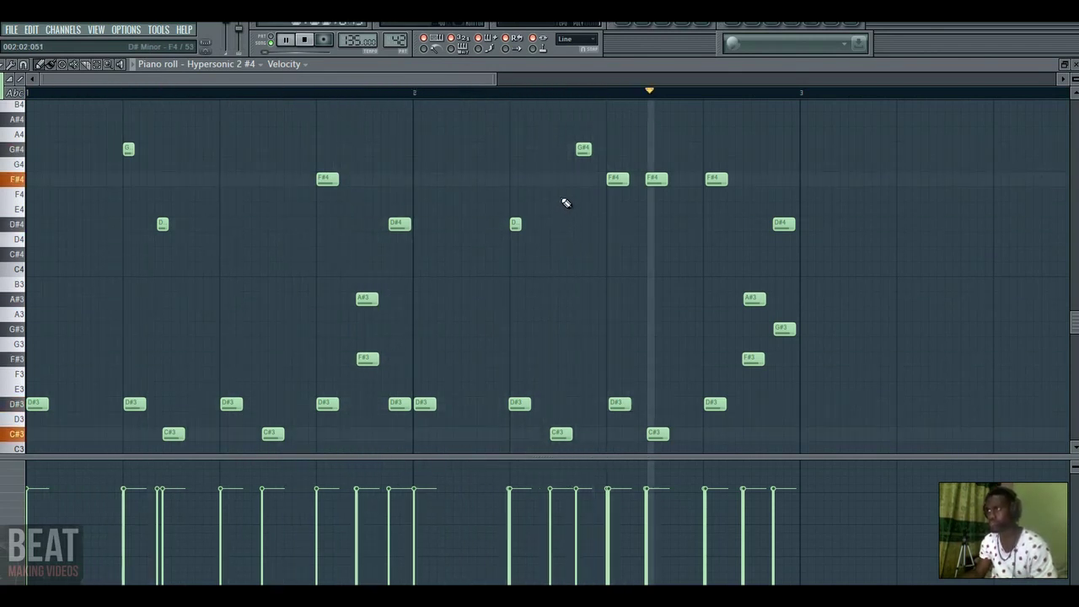
pyautogui.rightClick(658, 176)
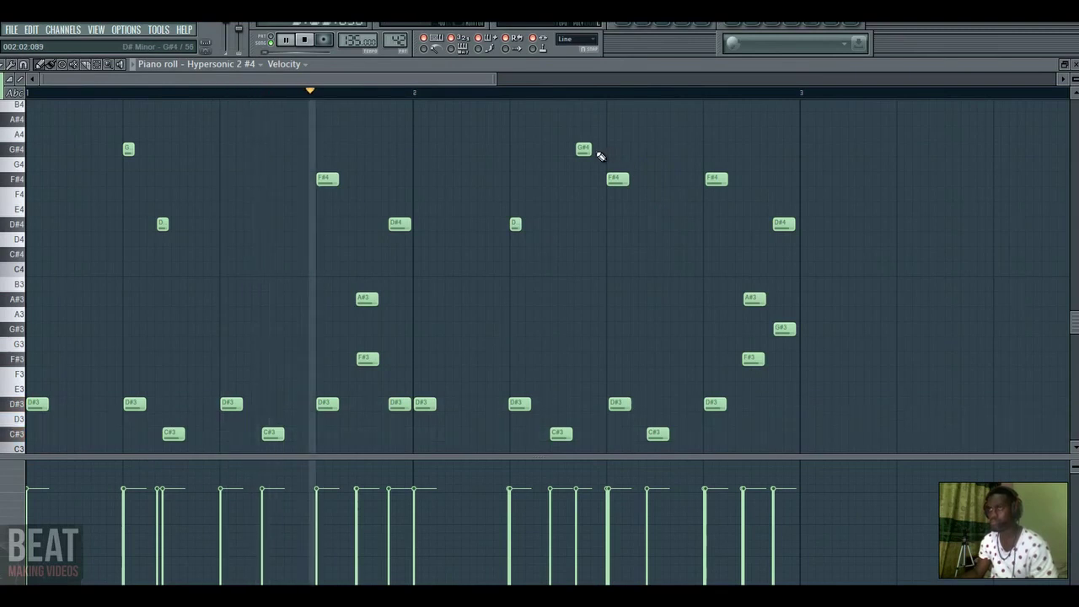
pyautogui.moveTo(515, 222); pyautogui.dragTo(512, 150)
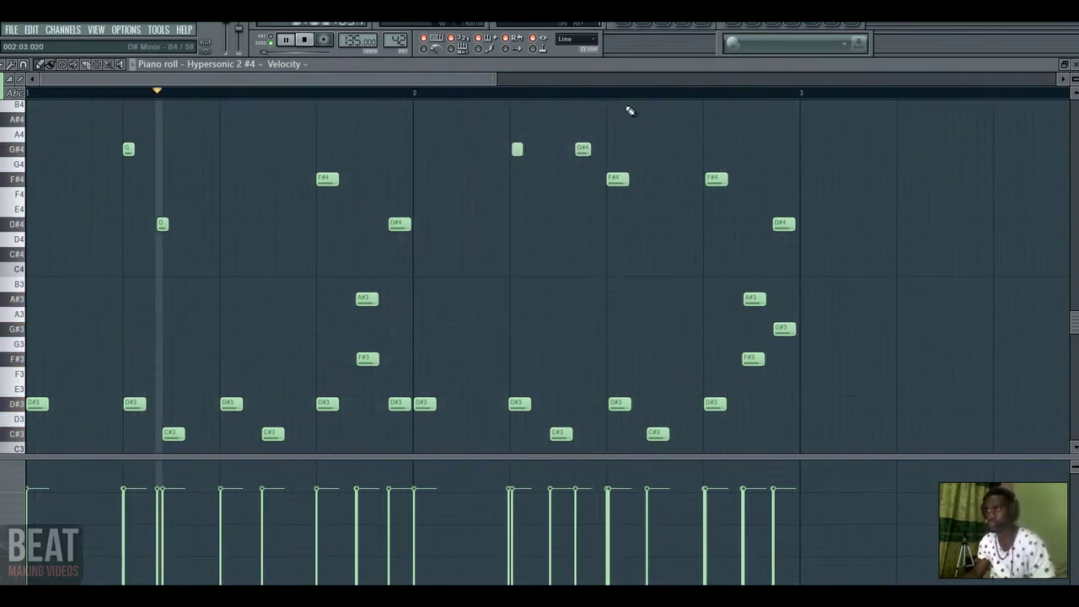
# Return to the playlist and listen to the loop with the Percussion track briefly unmuted
pyautogui.click(630, 29)
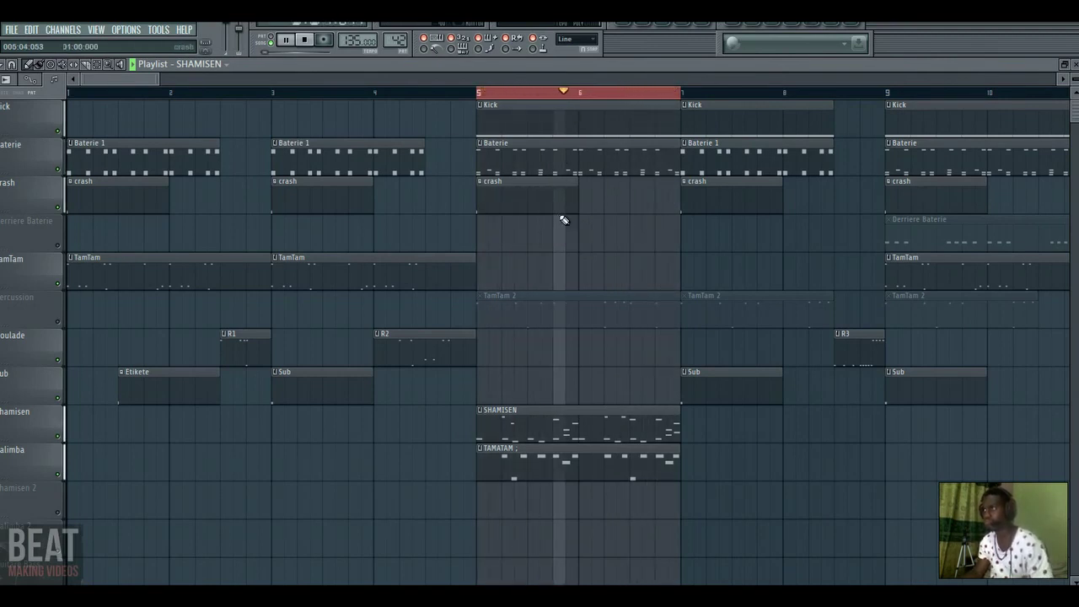
pyautogui.click(59, 322)
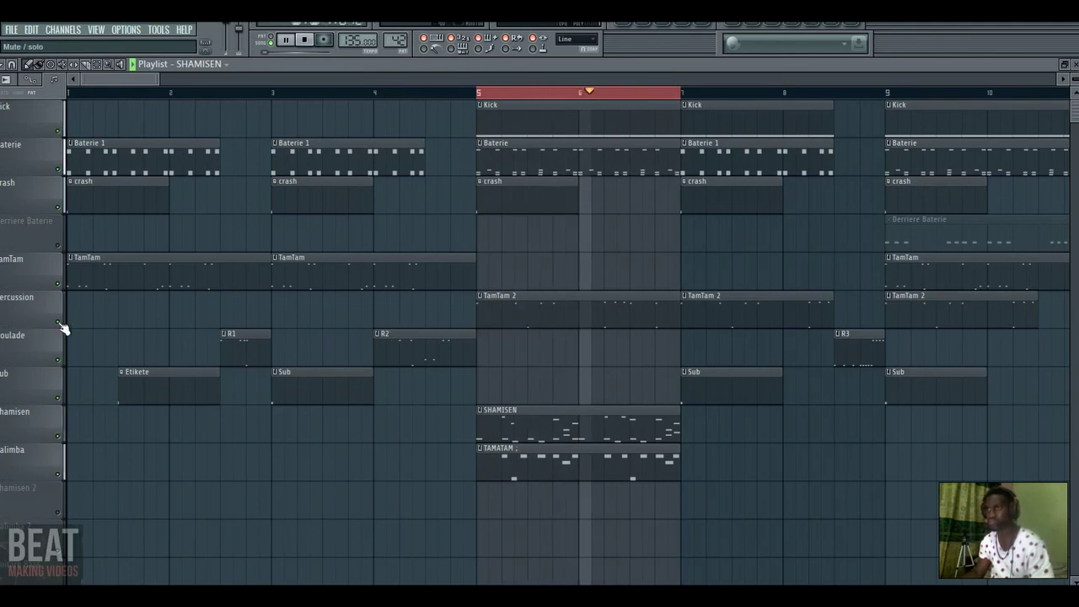
pyautogui.click(60, 322)
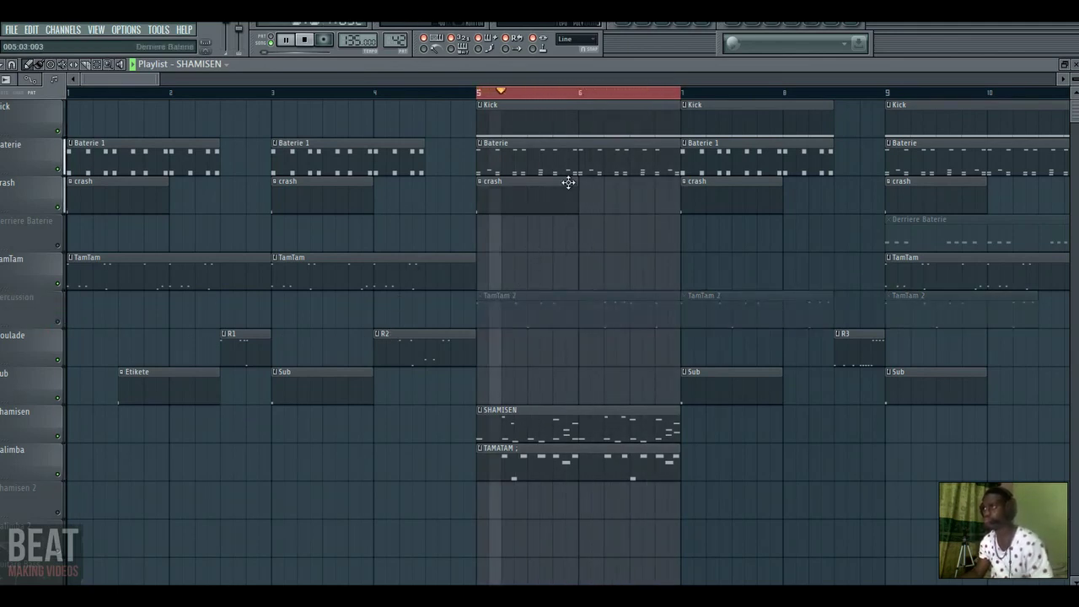
# Look through the lower channels of the SHAMISEN pattern in the step sequencer while playing the loop
pyautogui.click(645, 26)
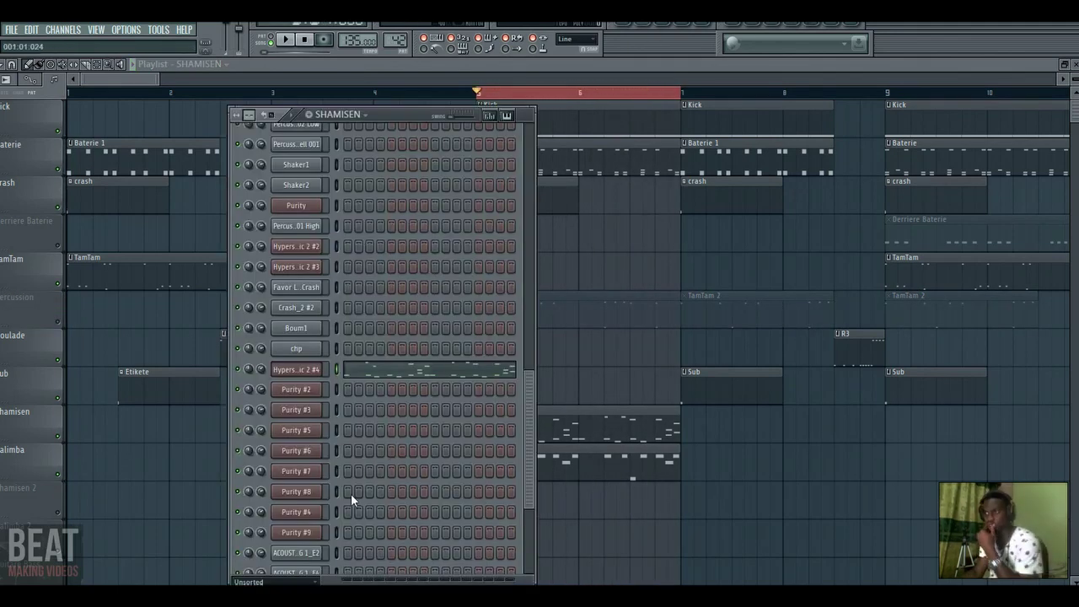
pyautogui.scroll(-3, 336, 489)
pyautogui.press('space')
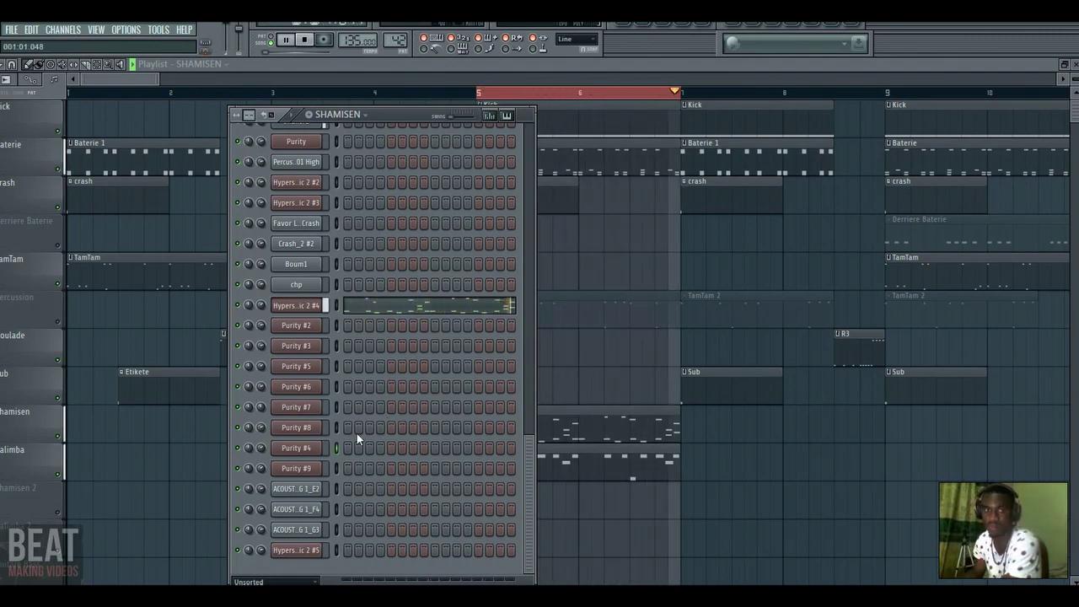
pyautogui.press('space')
pyautogui.moveTo(159, 79); pyautogui.dragTo(193, 79)
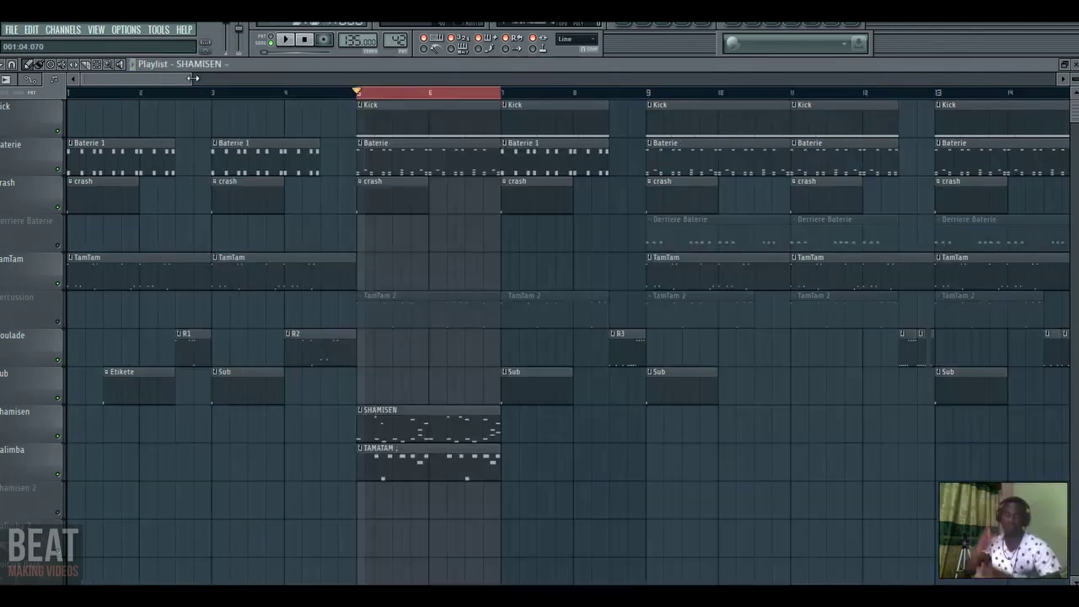